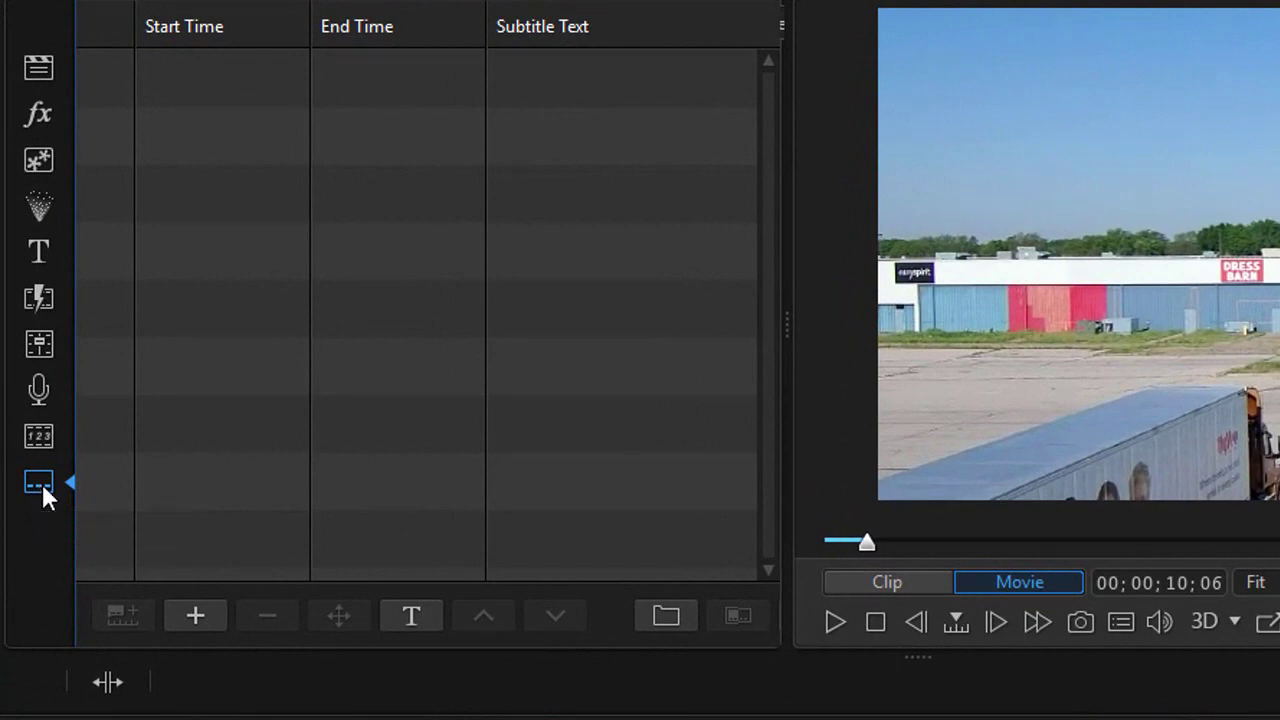
Return to the media library and play the mall flight footage, pausing at 00;00;59;18.
click(33, 64)
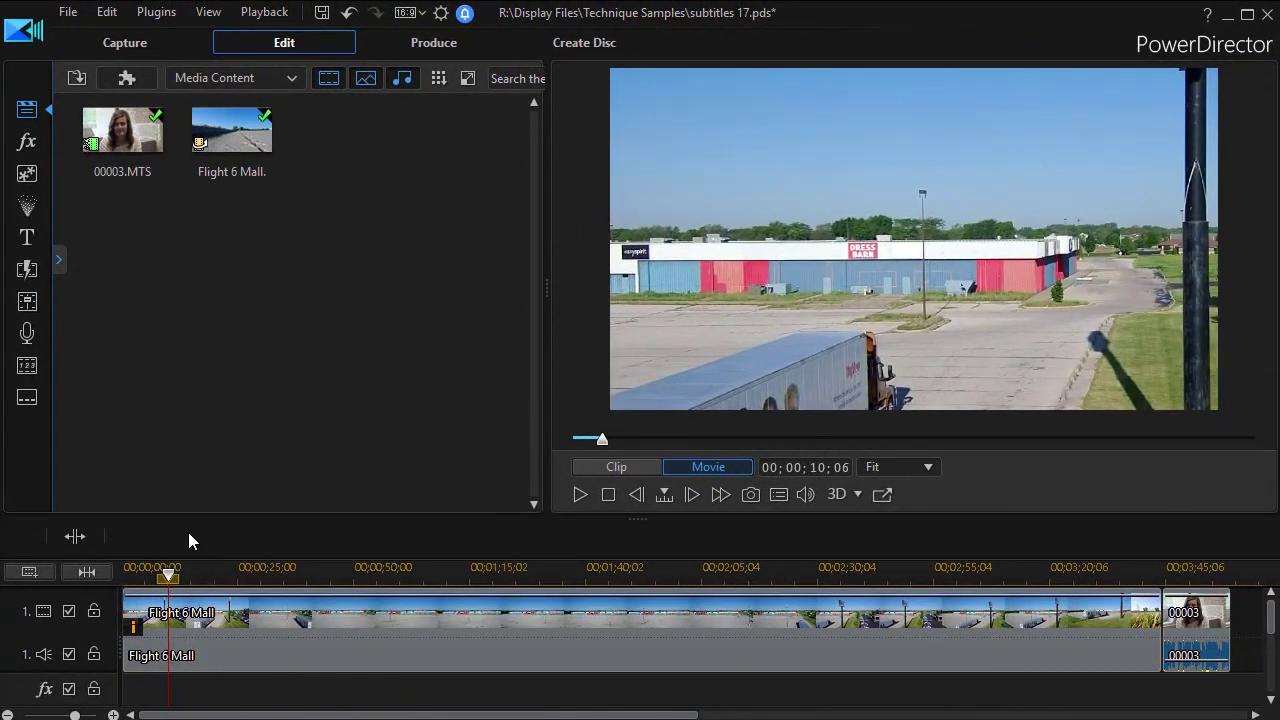
click(579, 495)
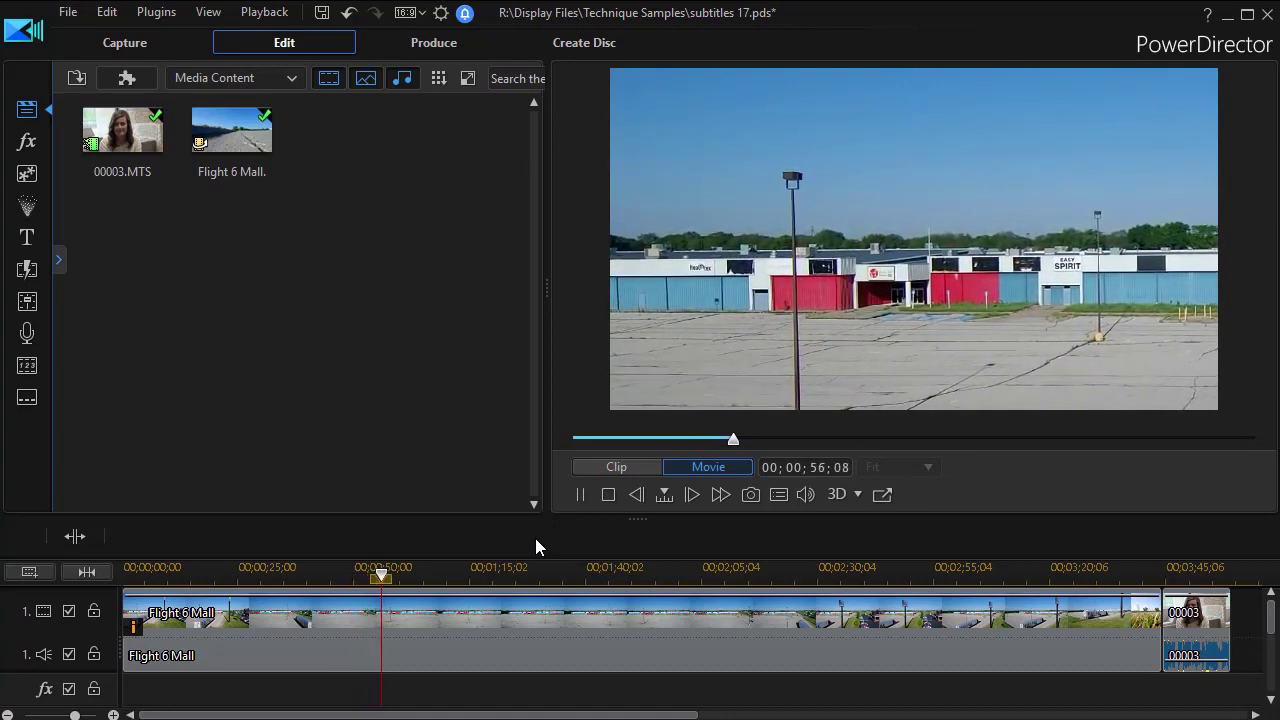
click(578, 495)
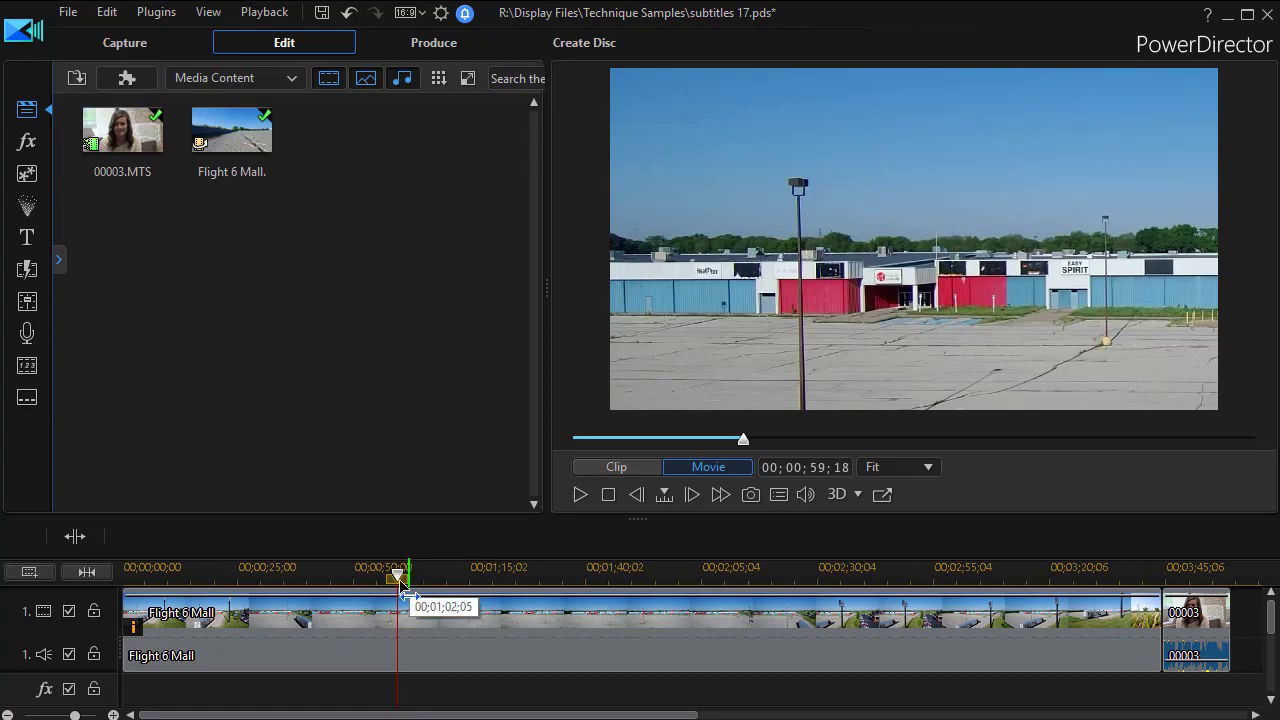
Drag the playhead to 00;03;45;29, where the 00003 interview clip begins.
drag(398, 576, 1172, 636)
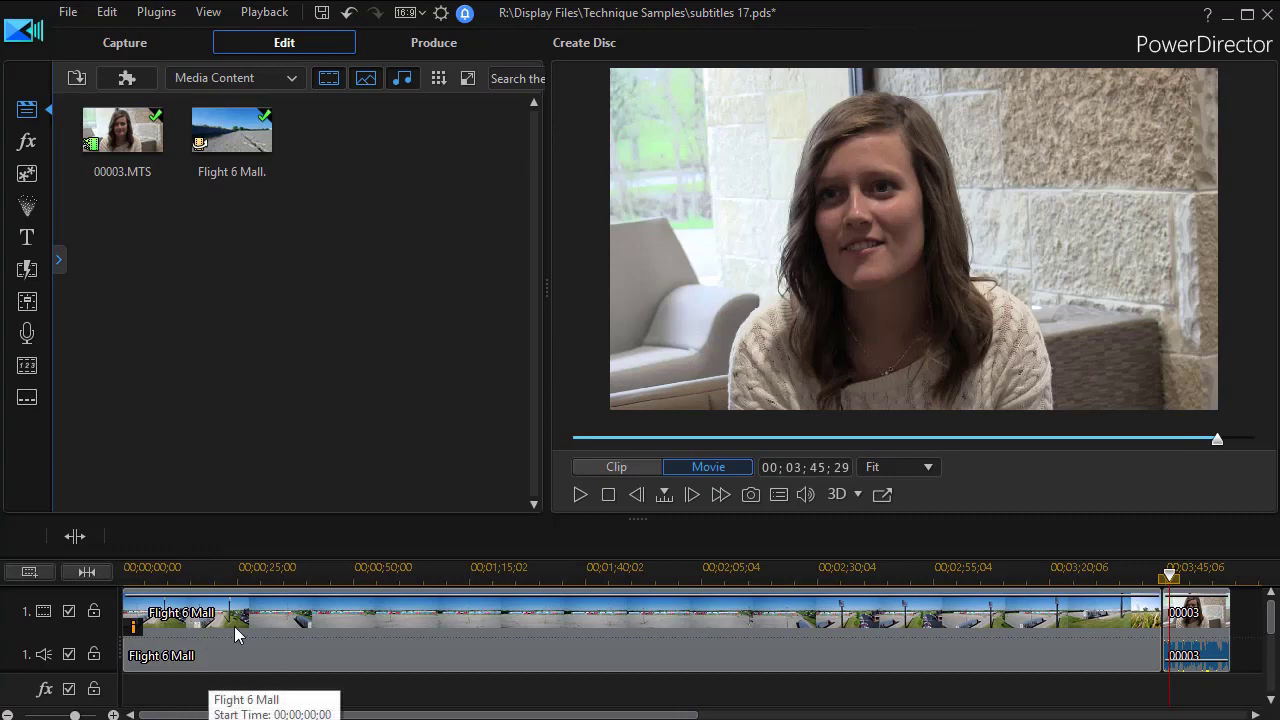
right_click(202, 688)
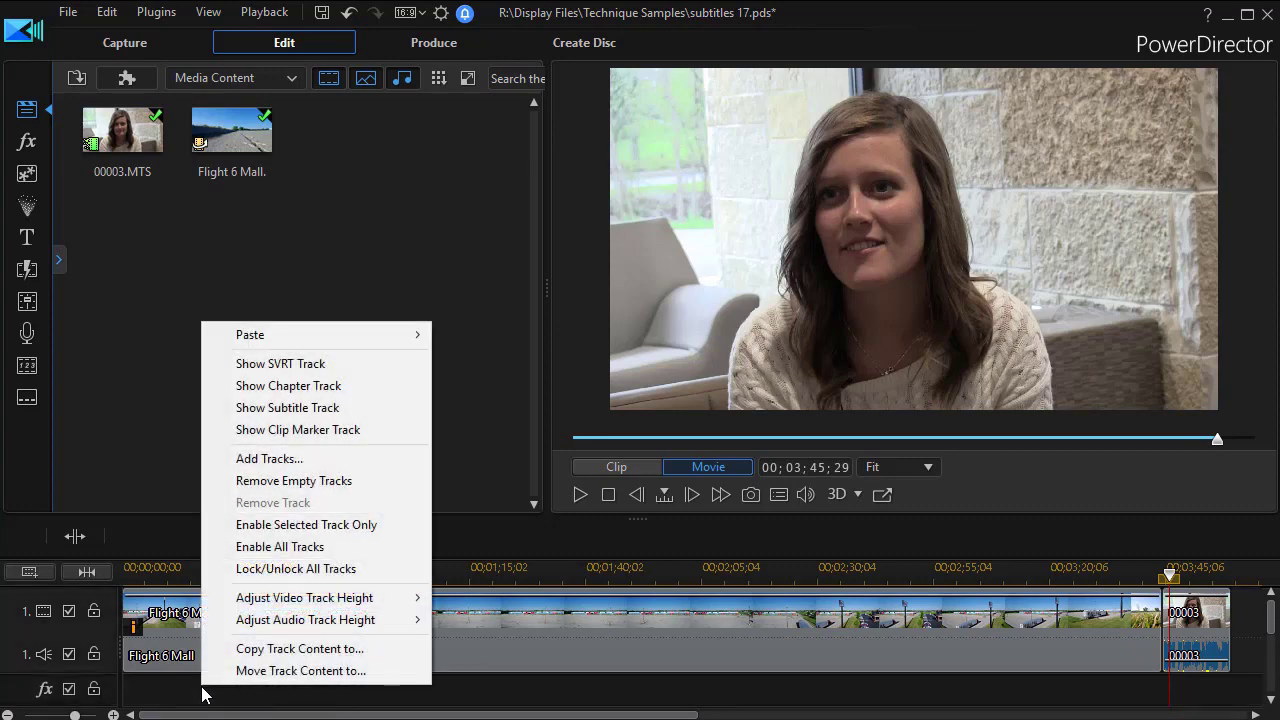
Choose Show Subtitle Track so the timeline gains a subtitle track with an empty list.
click(218, 408)
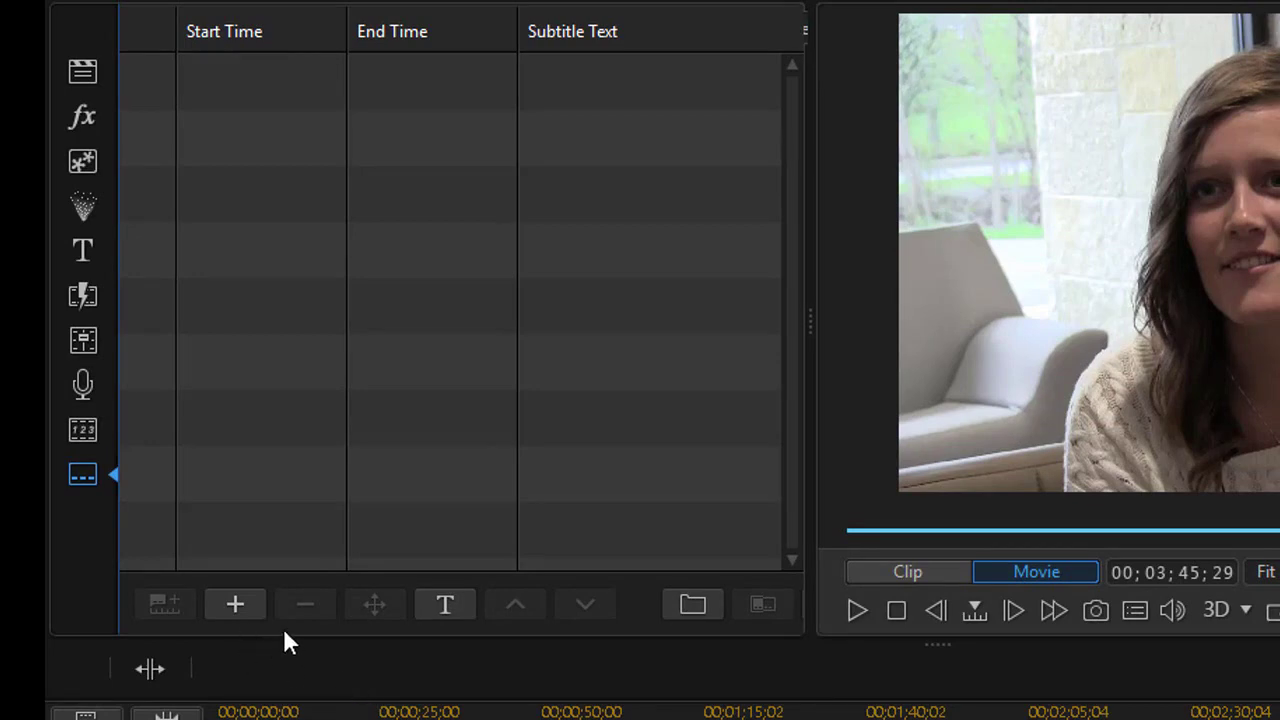
Add ten-second subtitle markers starting at 00;00;06;16 and 00;00;43;11.
drag(278, 715, 250, 685)
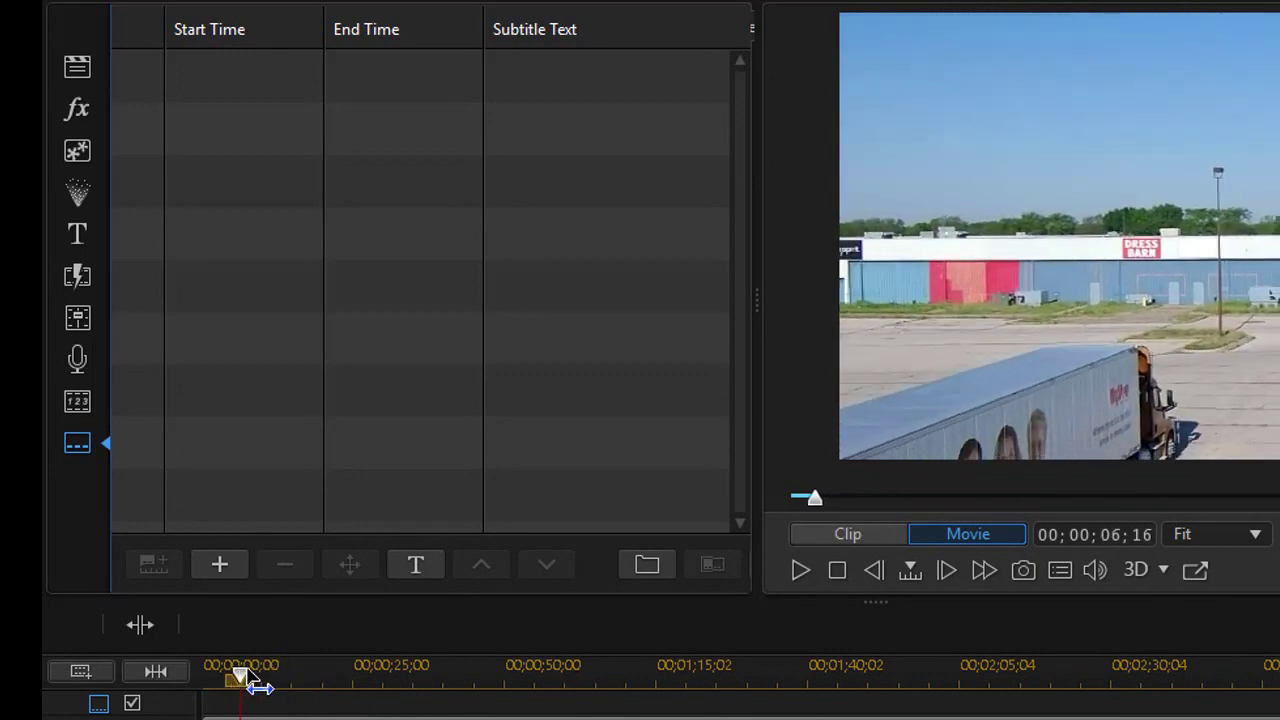
click(219, 563)
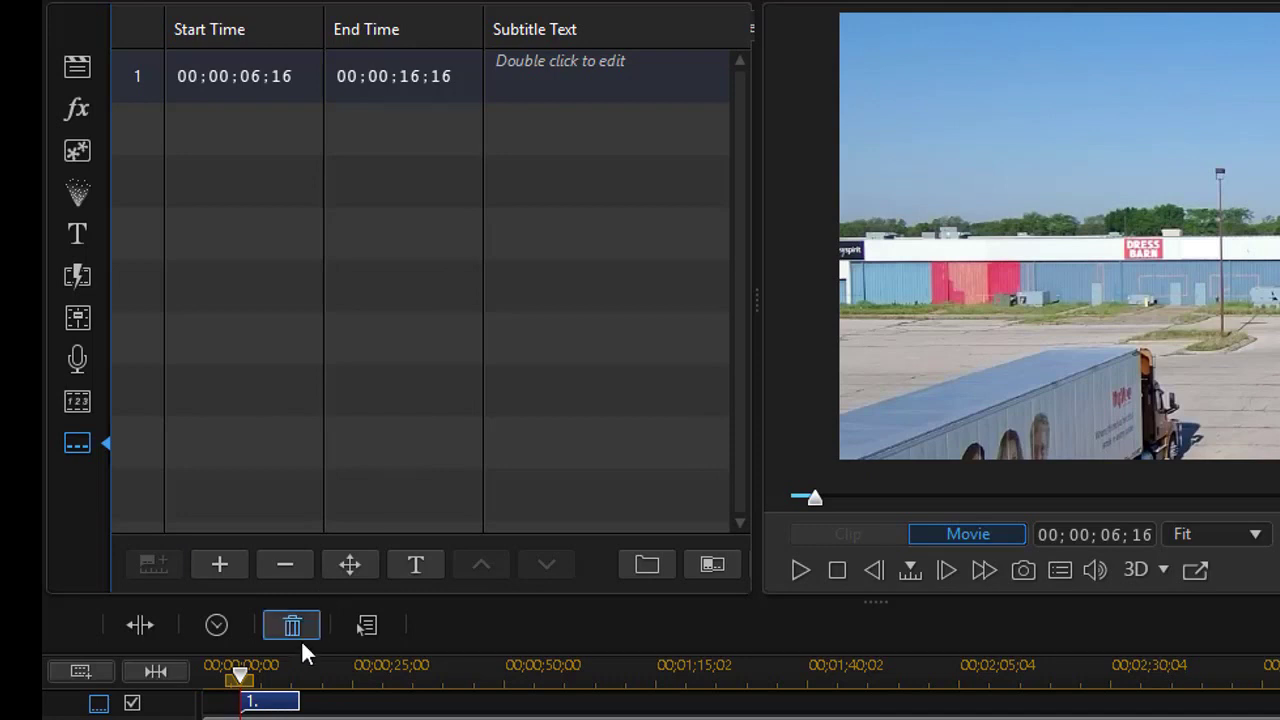
drag(241, 678, 493, 702)
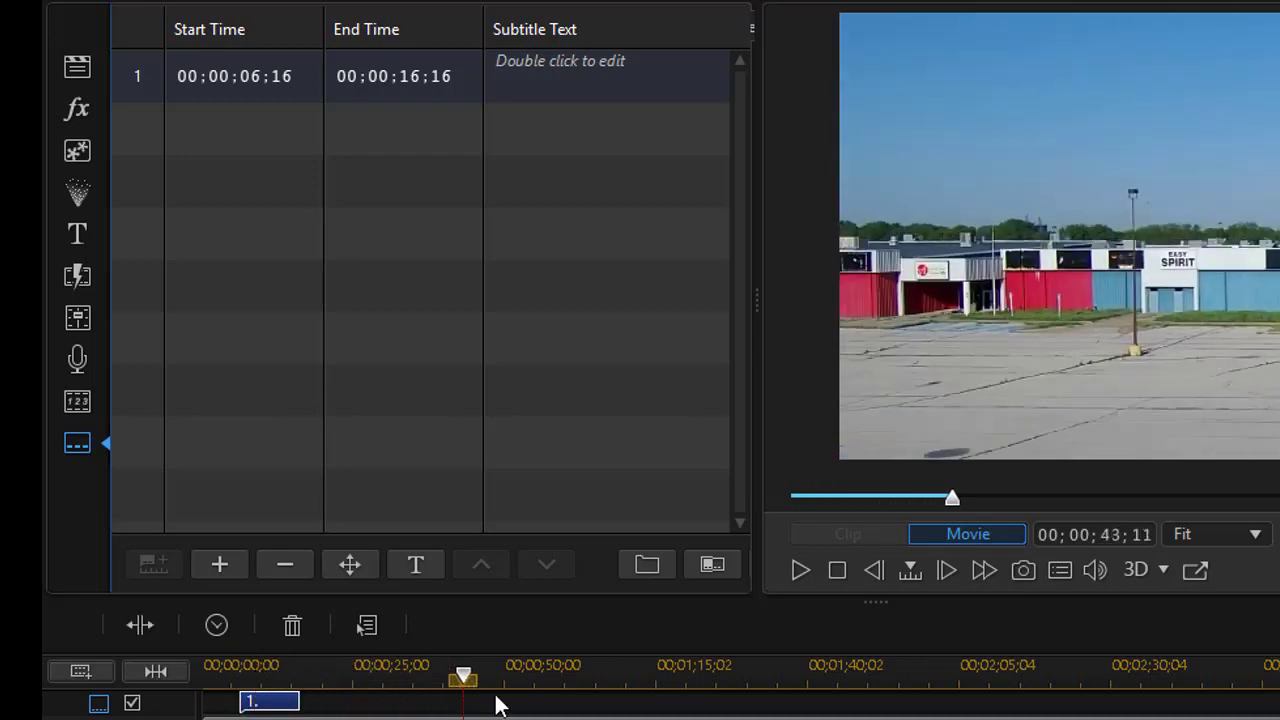
click(220, 564)
drag(460, 674, 639, 702)
Add subtitle markers at 00;01;12;08 and 00;01;35;23, stepping through existing subtitles in between.
click(221, 564)
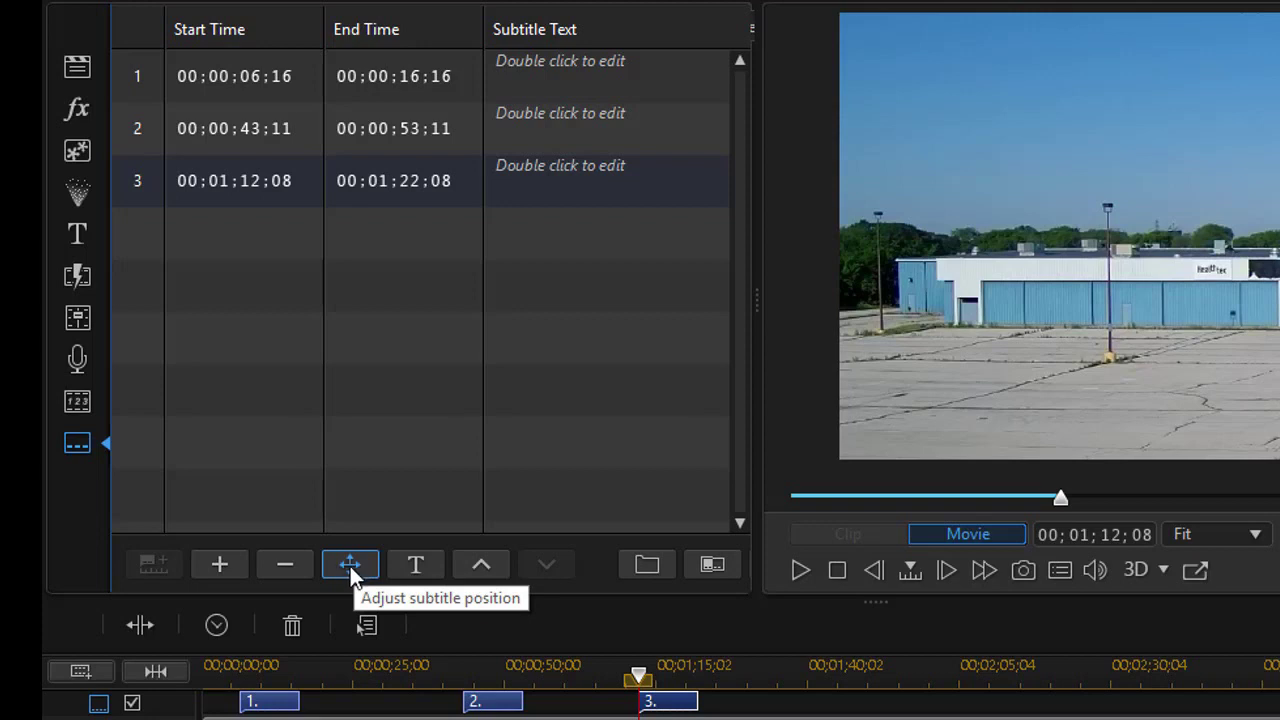
click(487, 566)
click(486, 562)
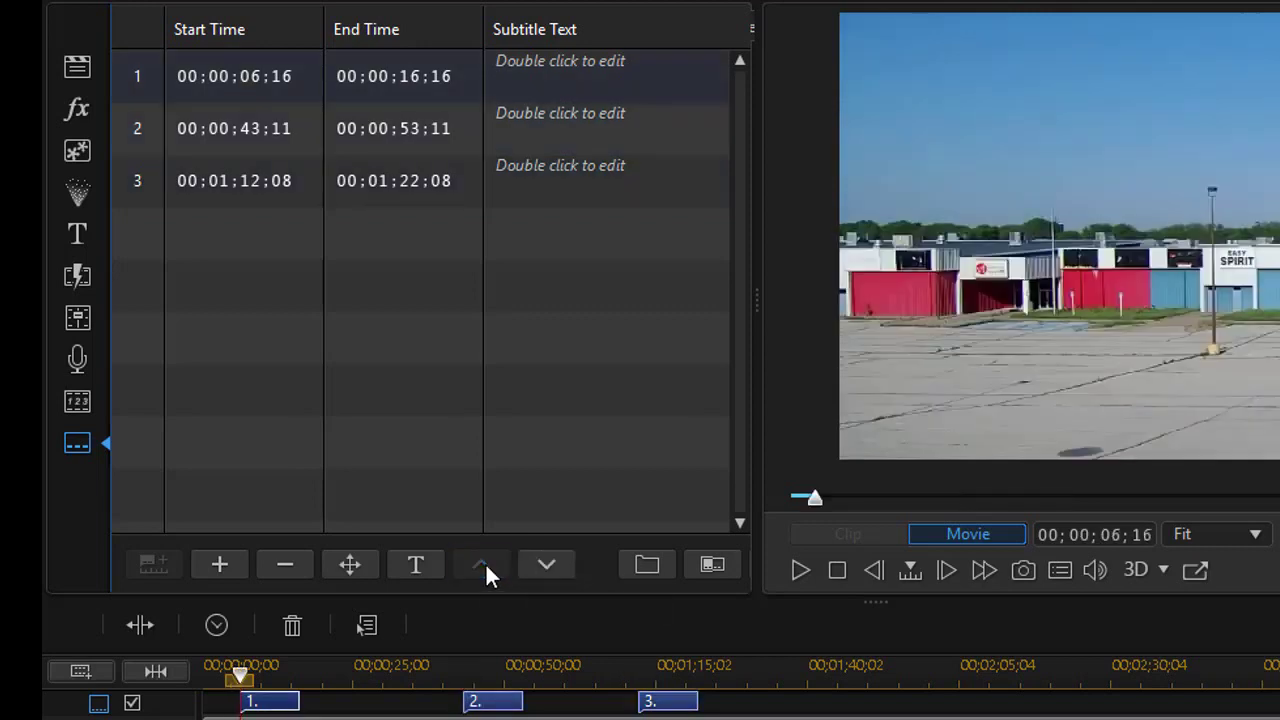
click(554, 563)
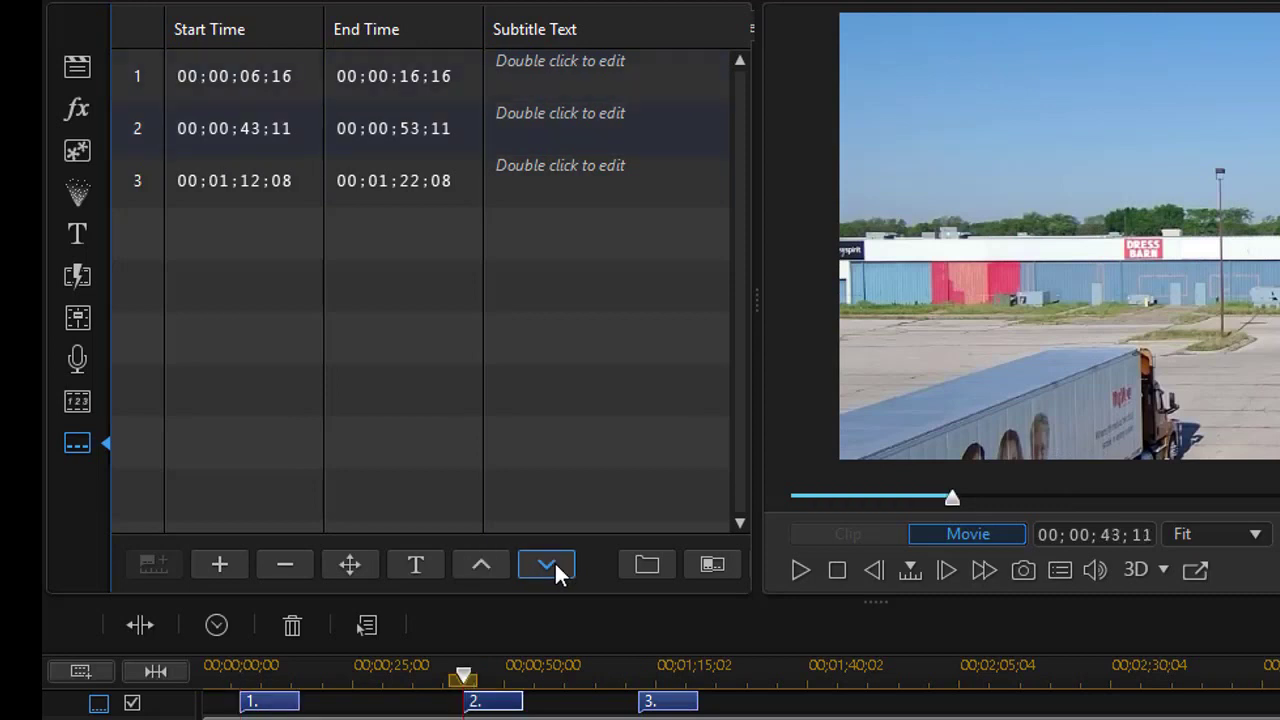
click(554, 563)
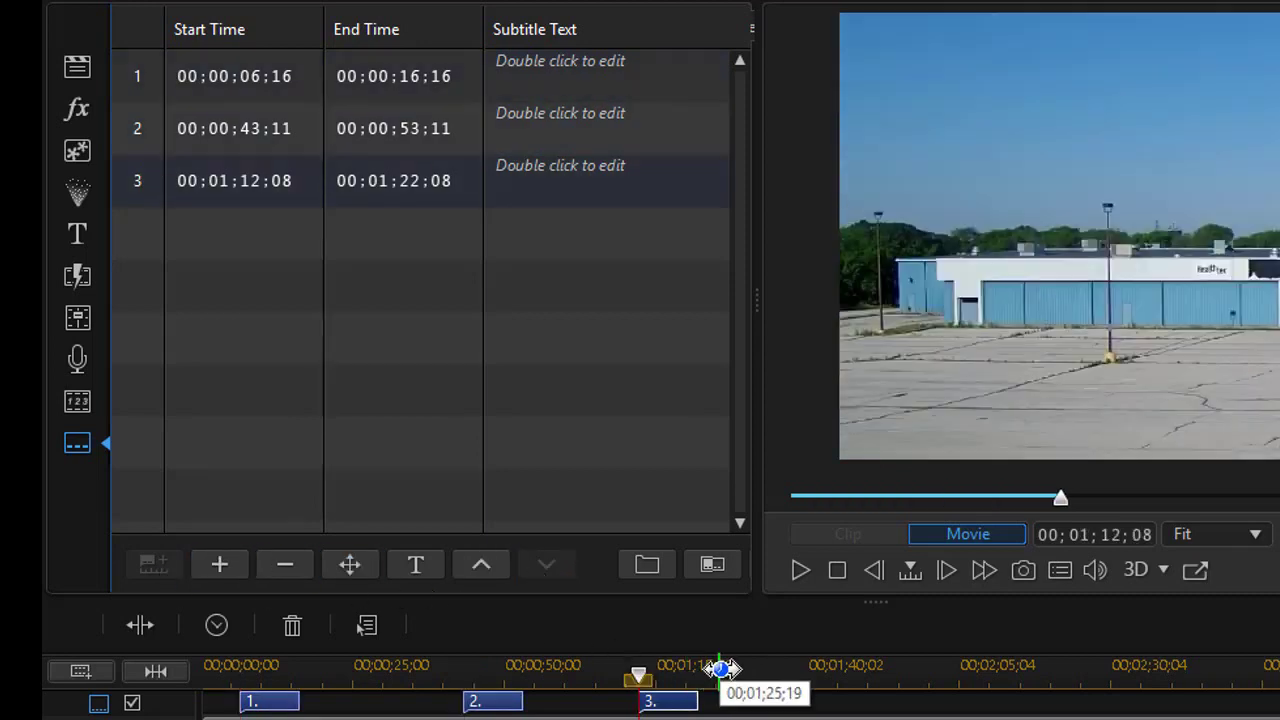
click(781, 670)
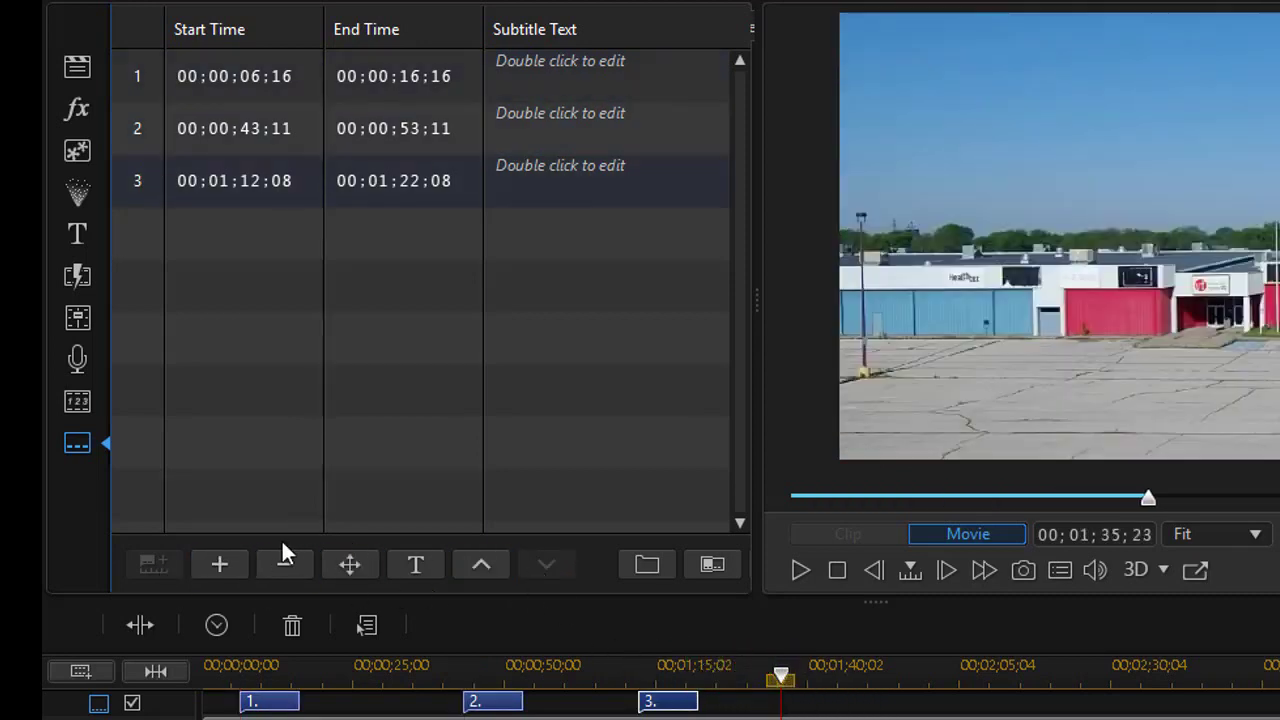
click(220, 564)
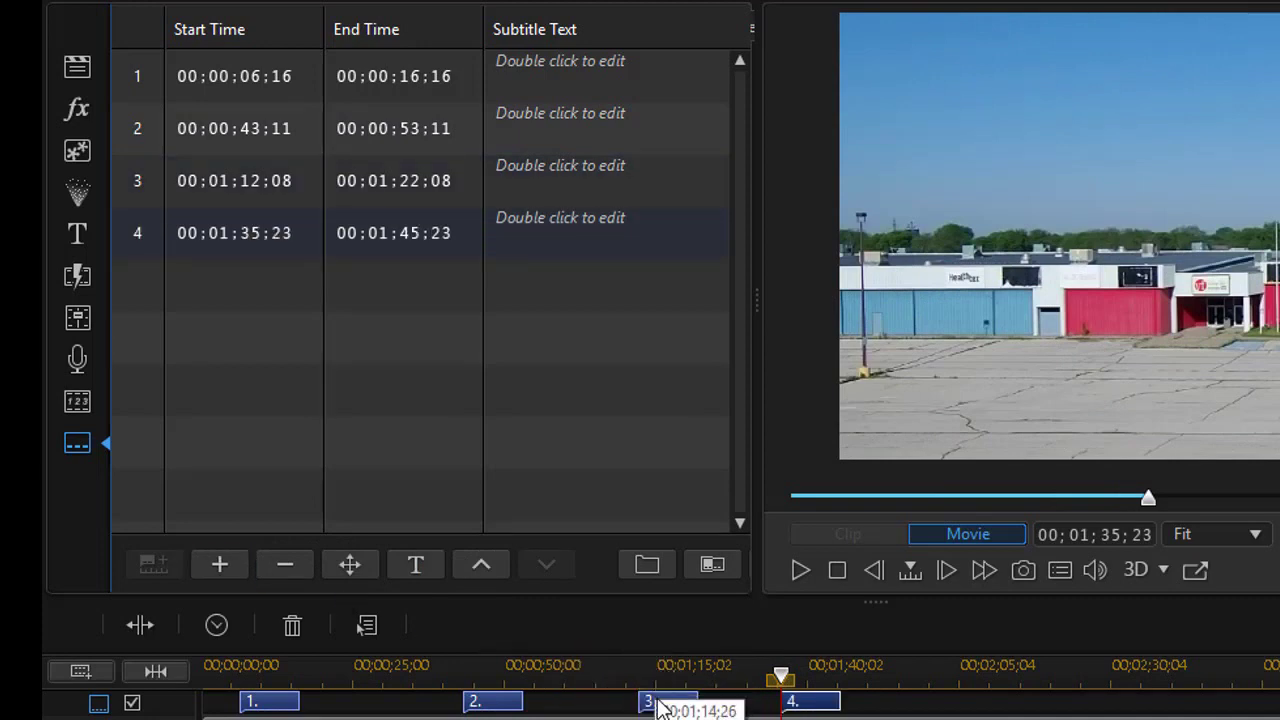
click(480, 565)
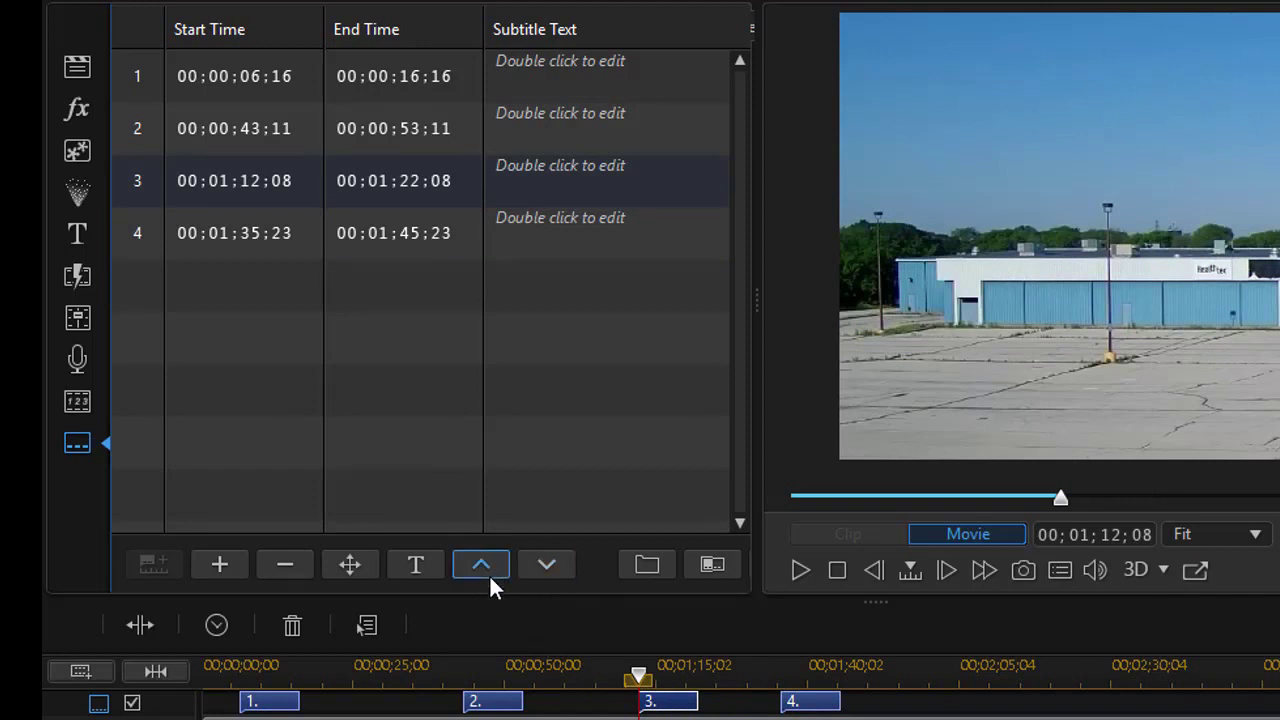
click(286, 564)
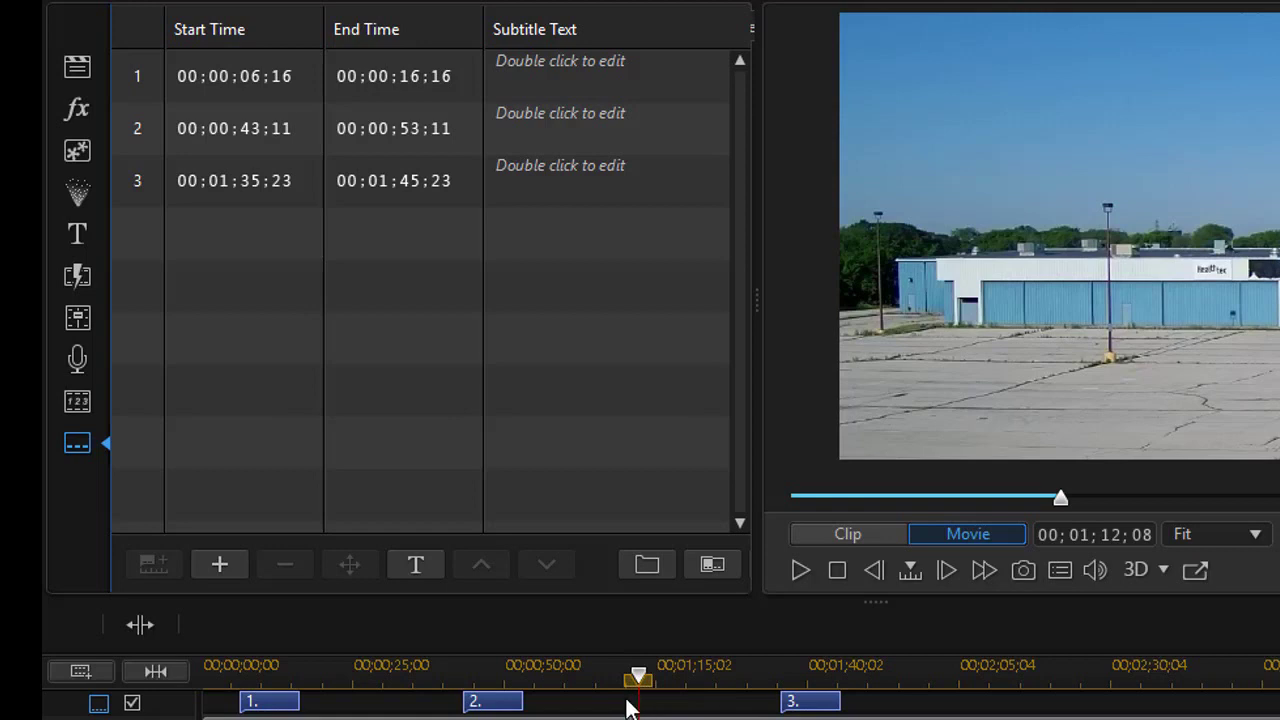
click(227, 568)
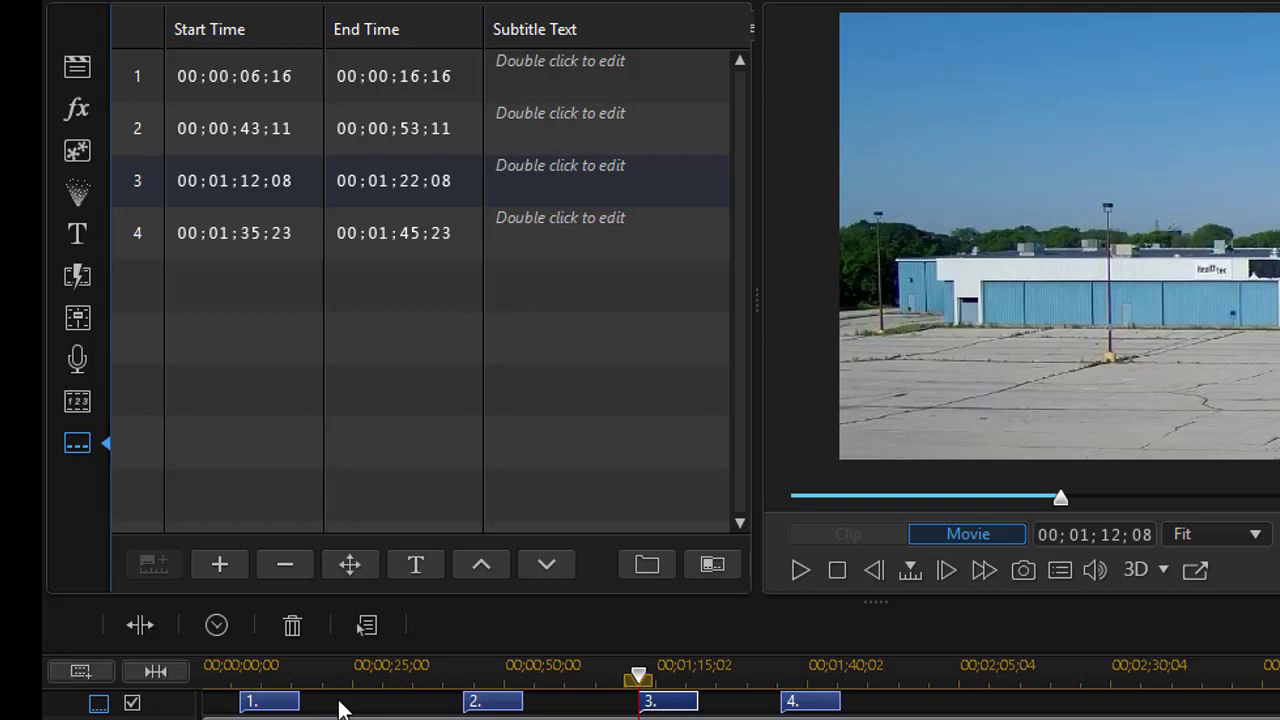
click(275, 705)
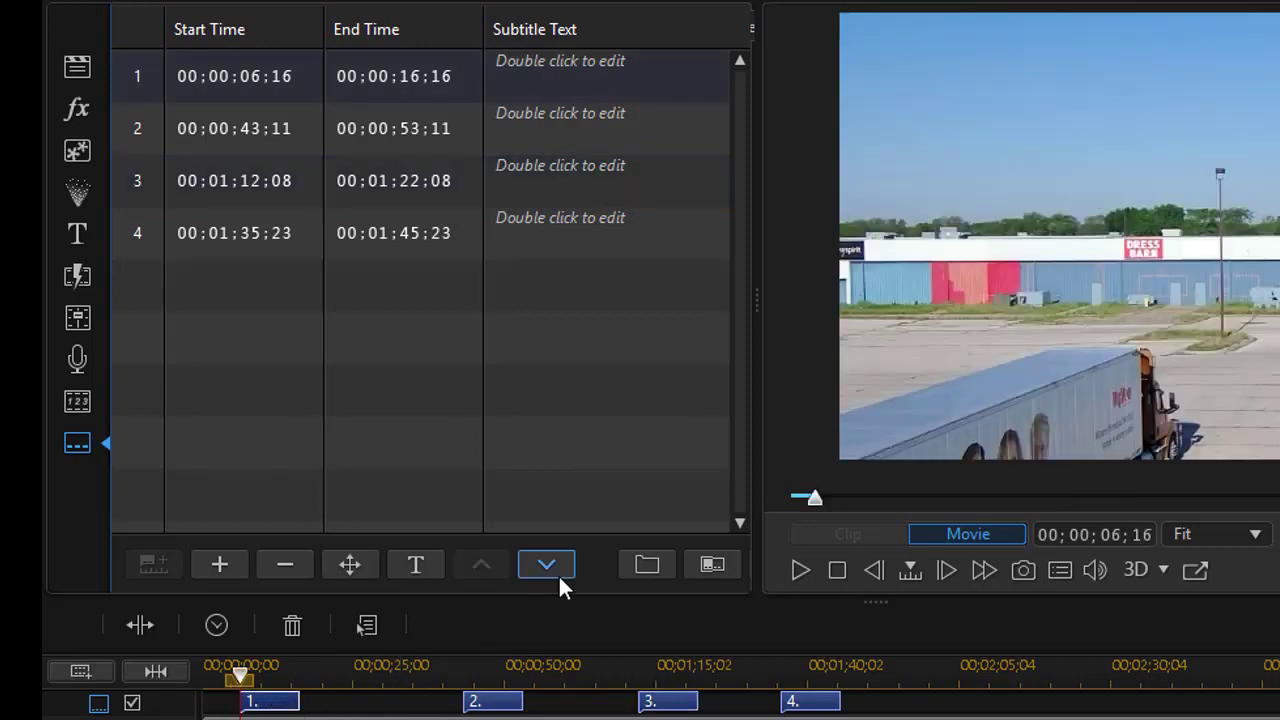
Drag subtitle 2's right edge on the track so it ends at 00;01;05;18.
click(557, 571)
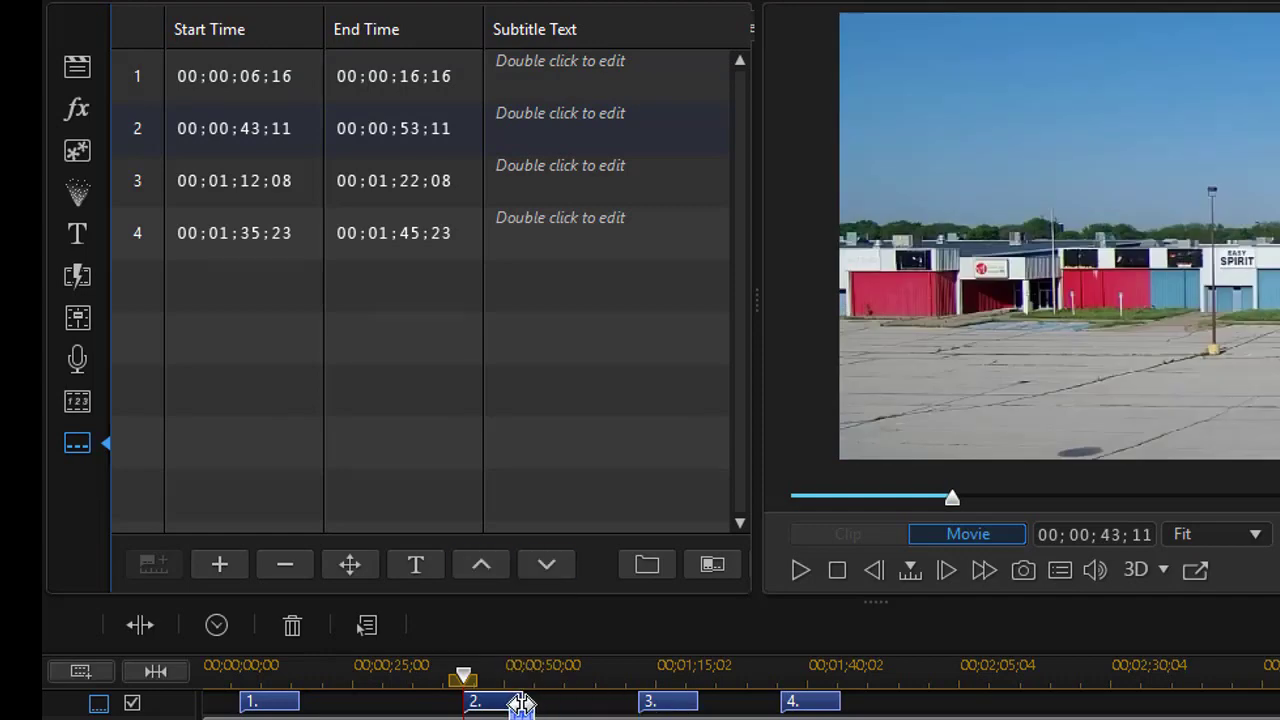
click(503, 703)
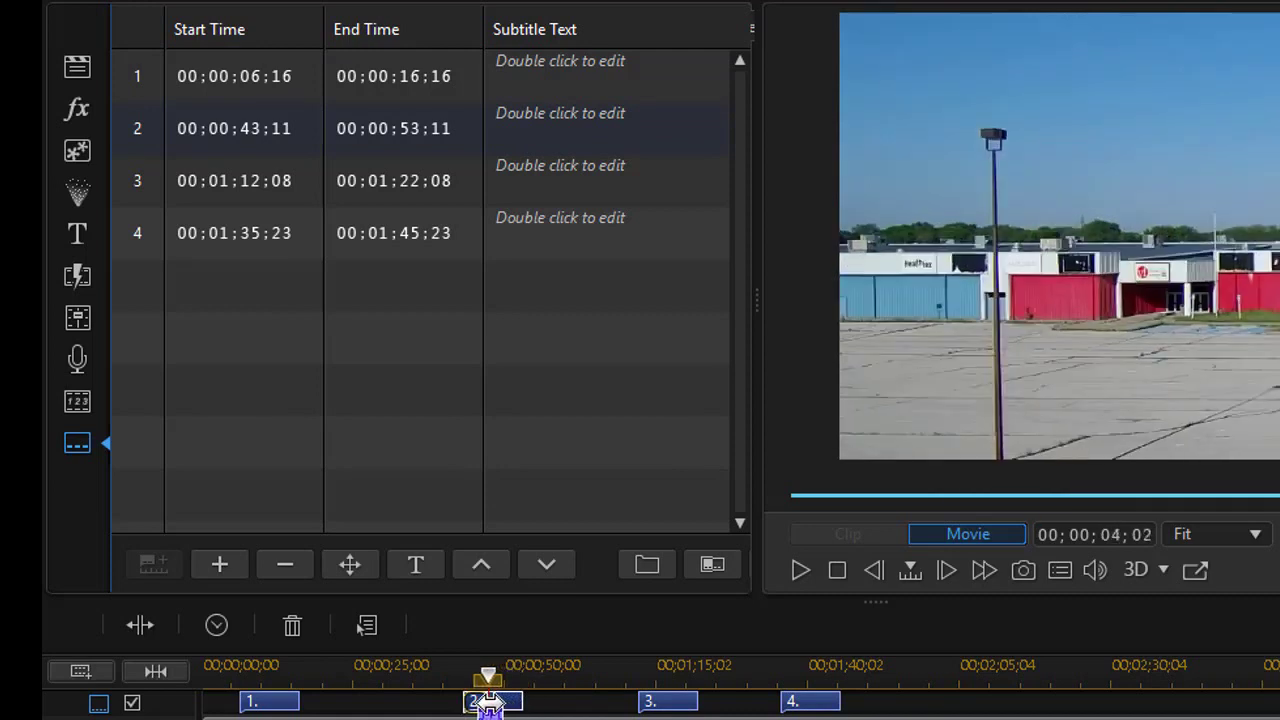
drag(488, 703, 597, 710)
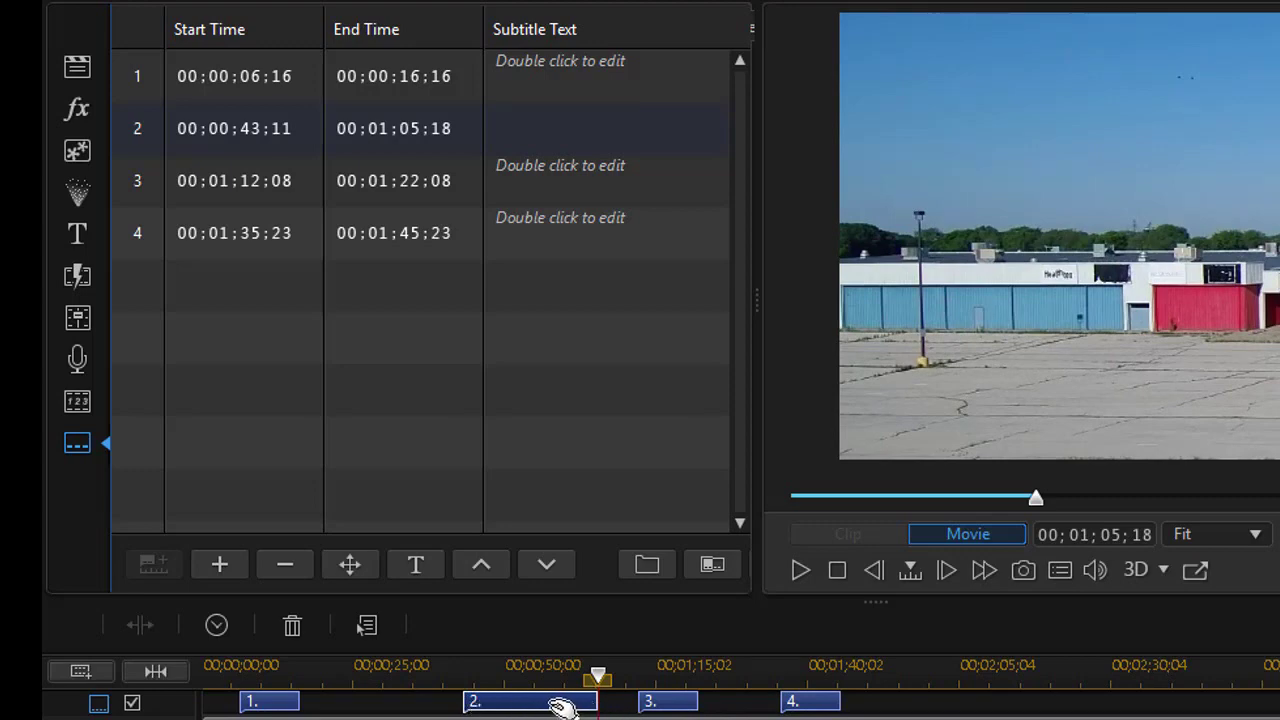
Set subtitle 2's duration to 00;00;20;05, making it end at 00;01;03;18.
click(215, 625)
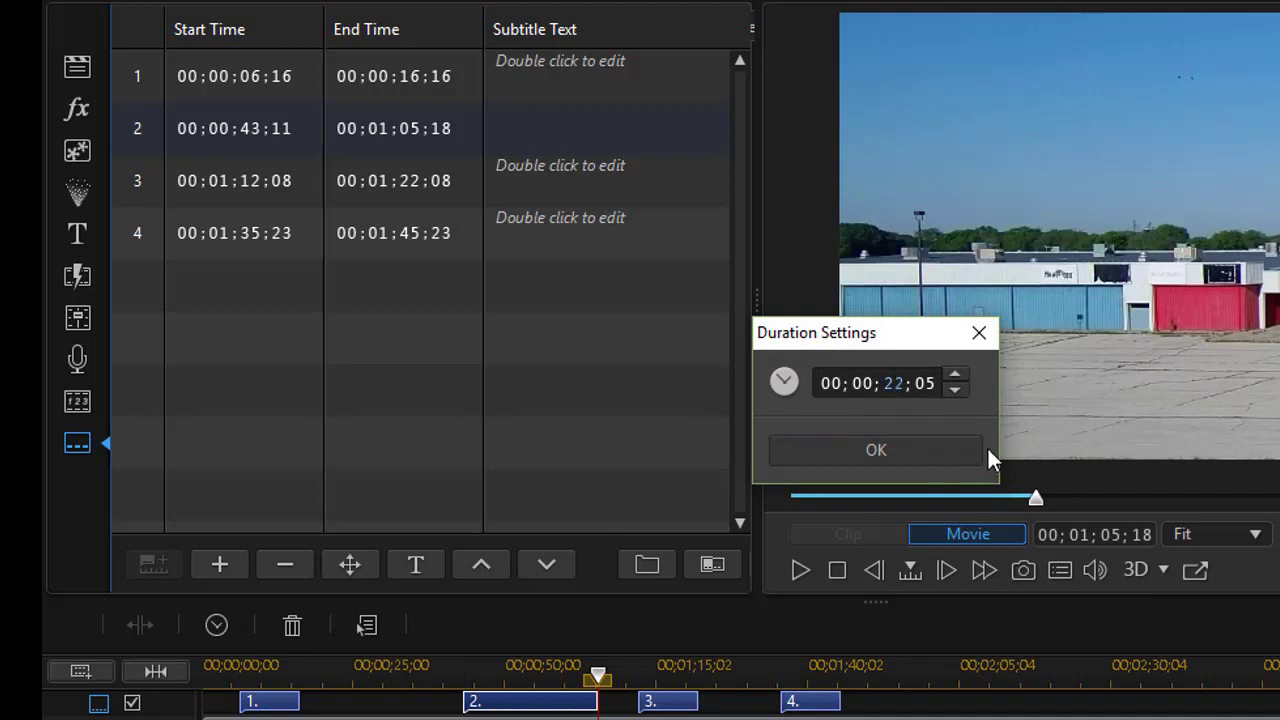
text(20)
key(Return)
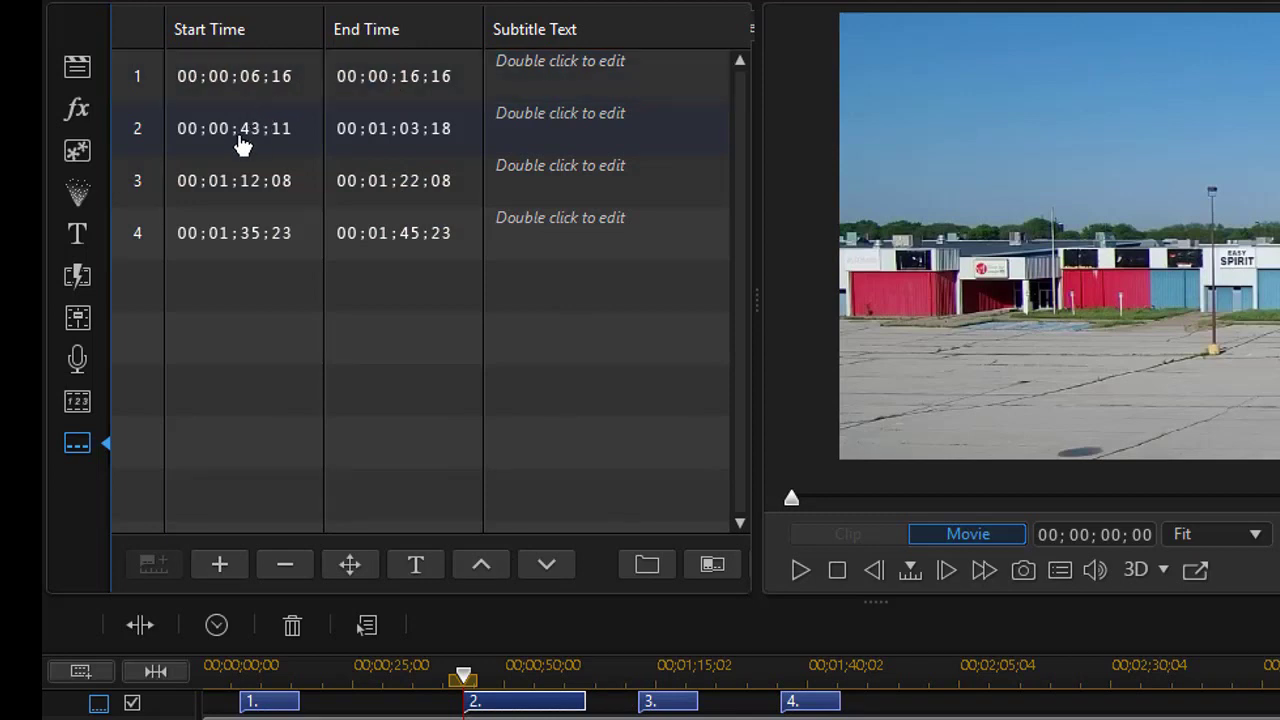
click(381, 88)
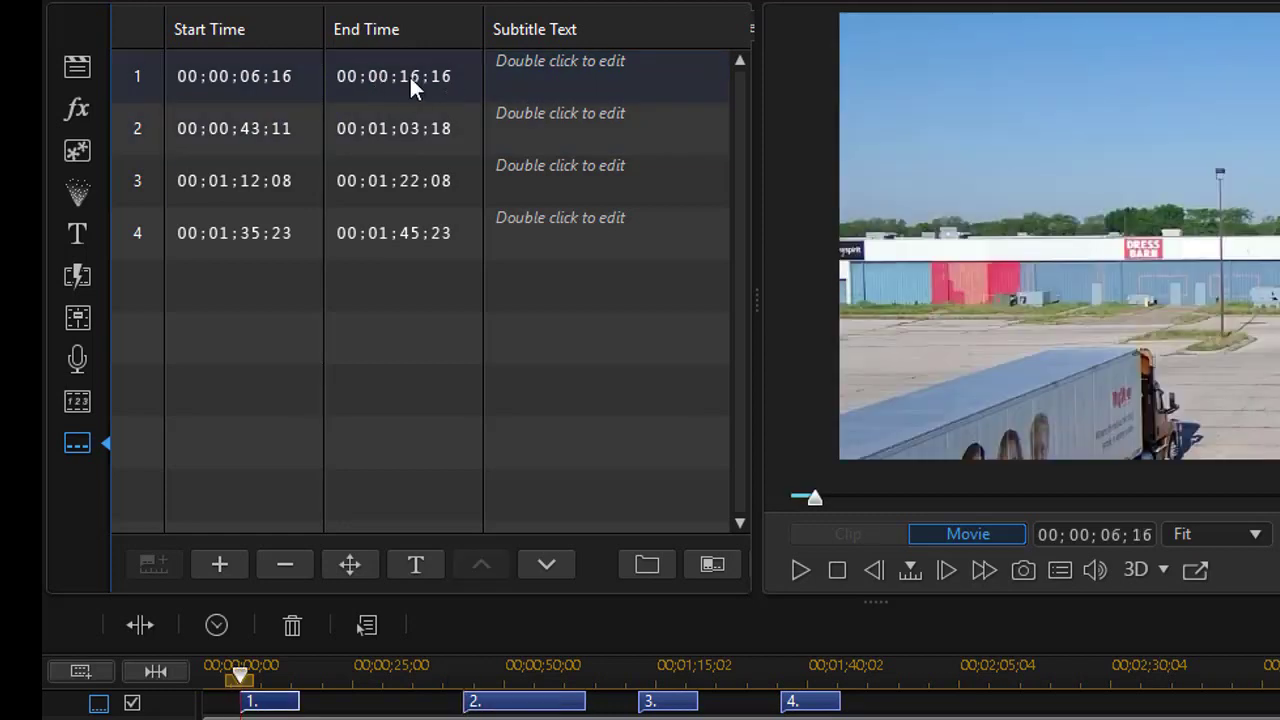
Edit subtitle 1's times: end at 00;00;15;16 and start at 00;00;04;16.
double_click(413, 80)
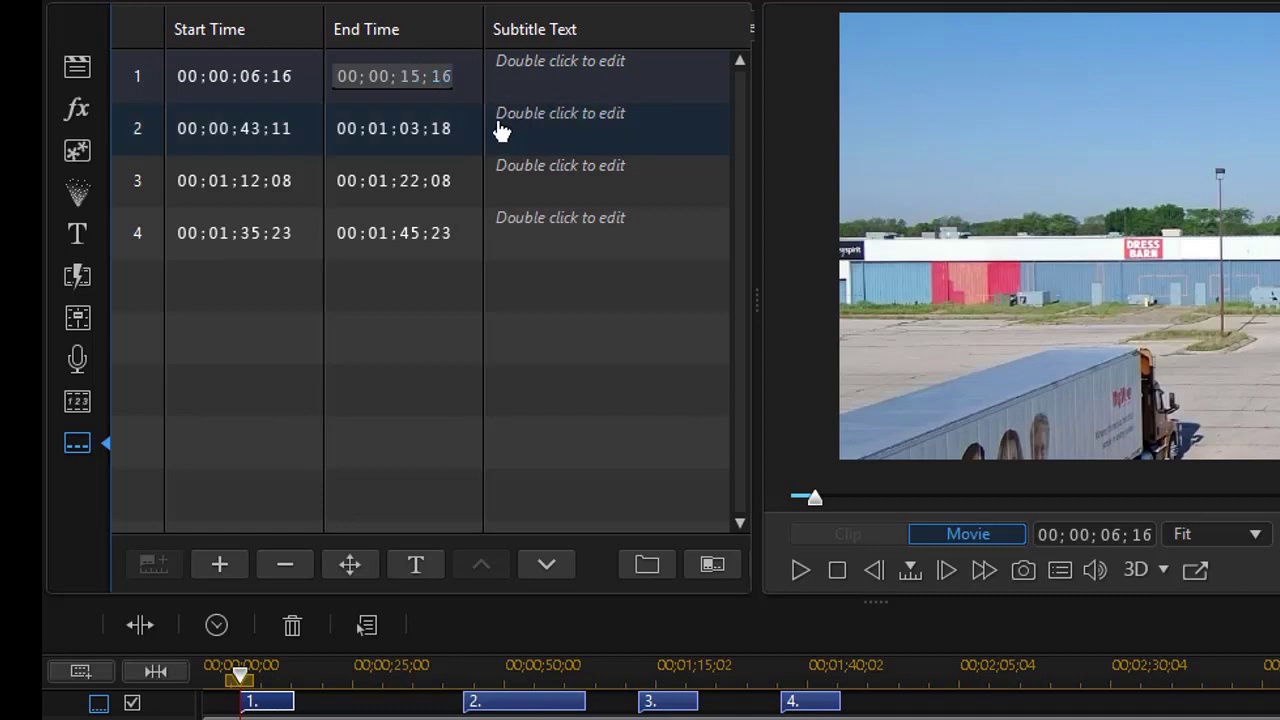
click(502, 132)
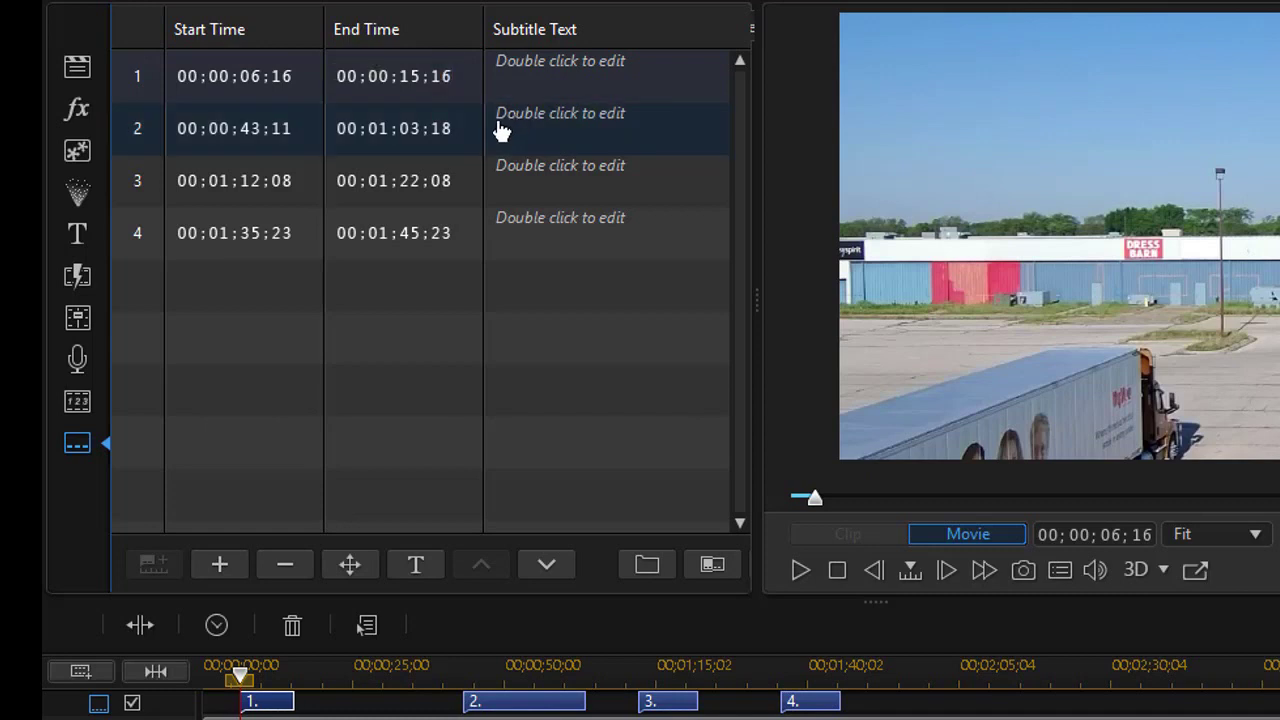
double_click(248, 76)
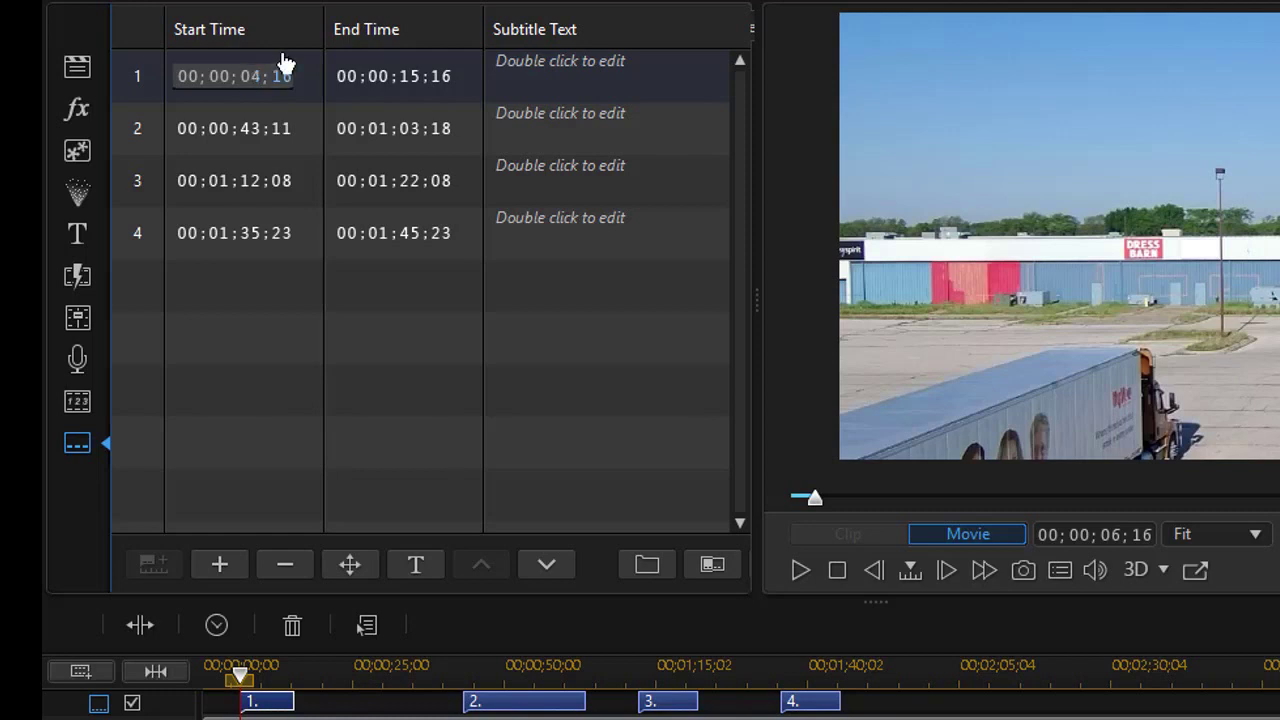
key(Return)
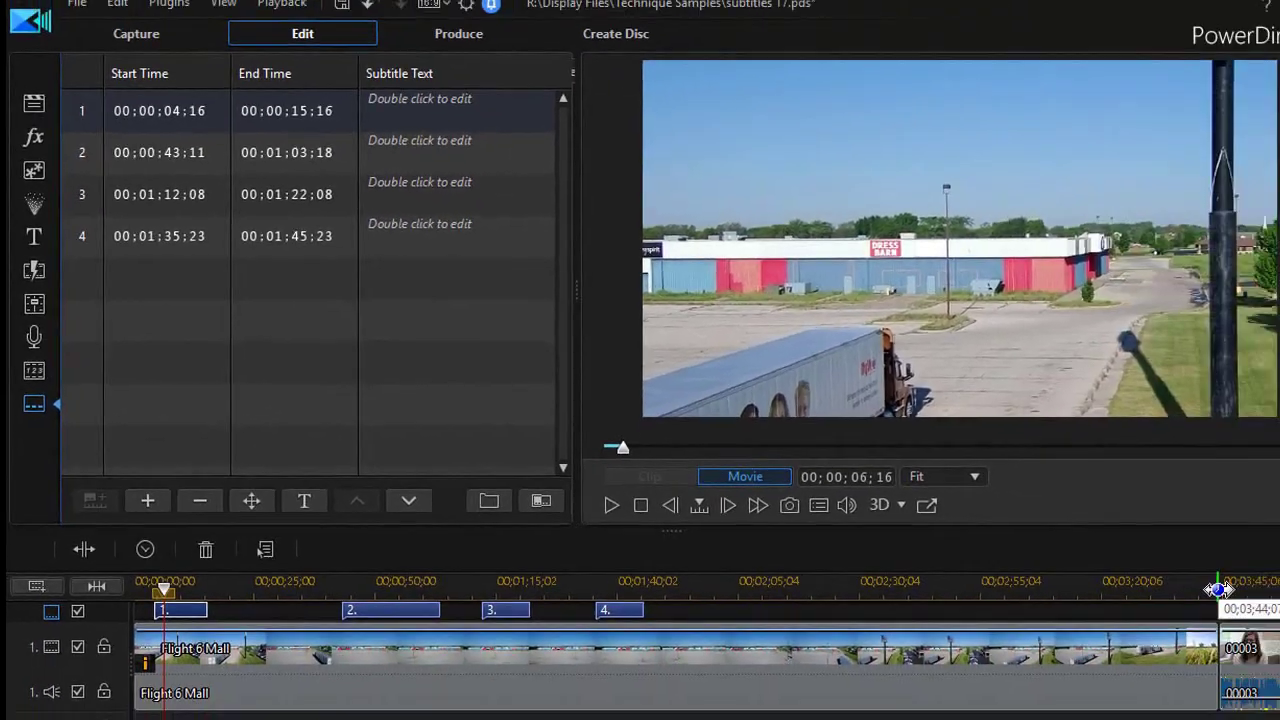
key(End)
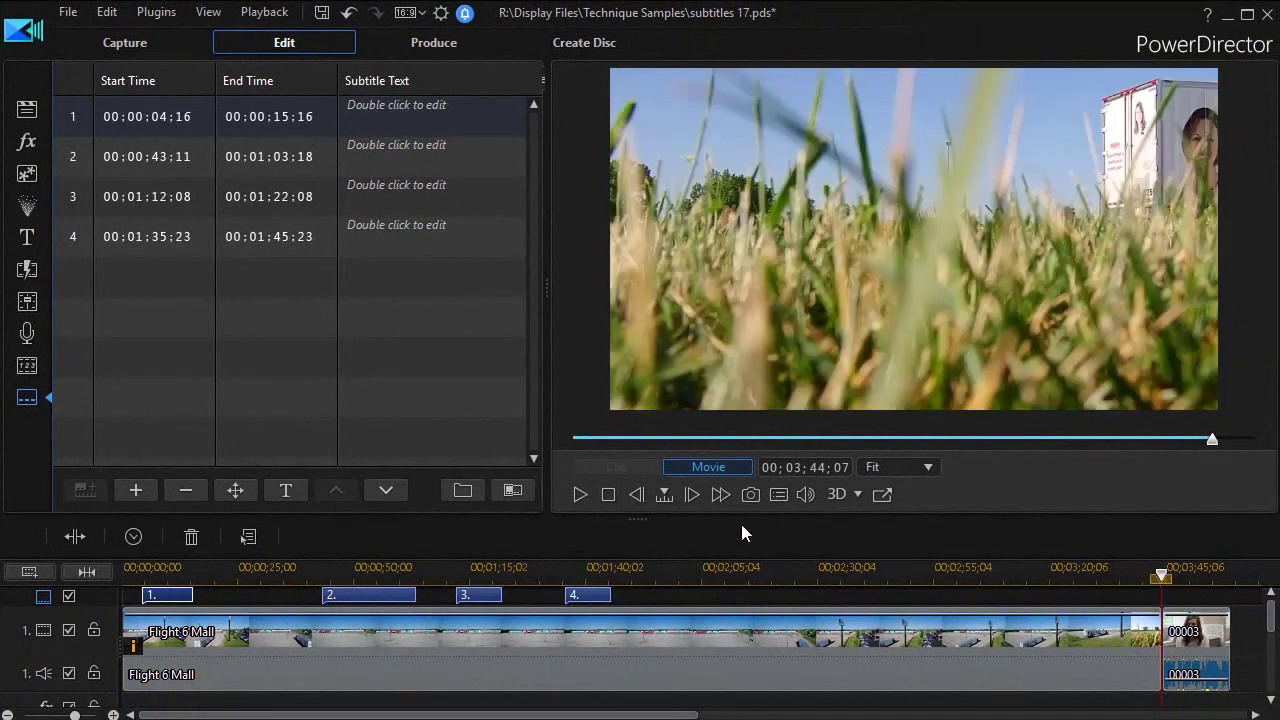
Place the playhead at about 00;03;44;07 just before the interview clip and start playback.
click(1168, 576)
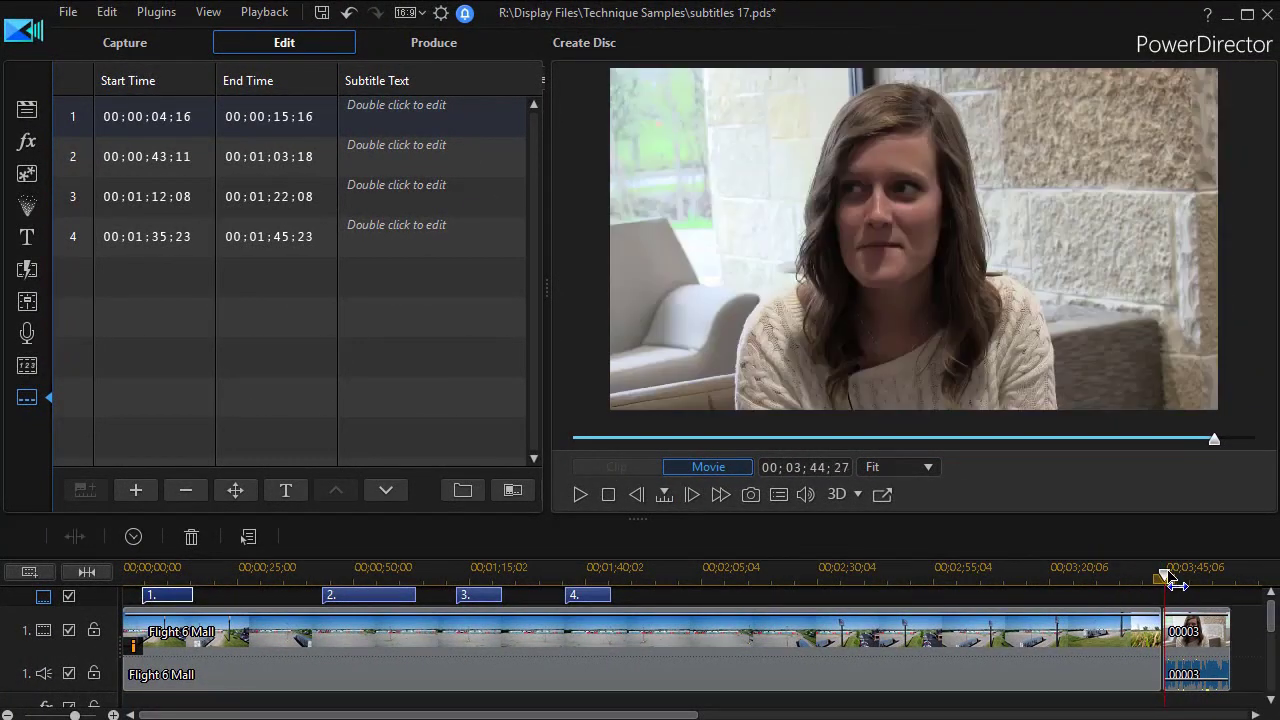
click(1170, 578)
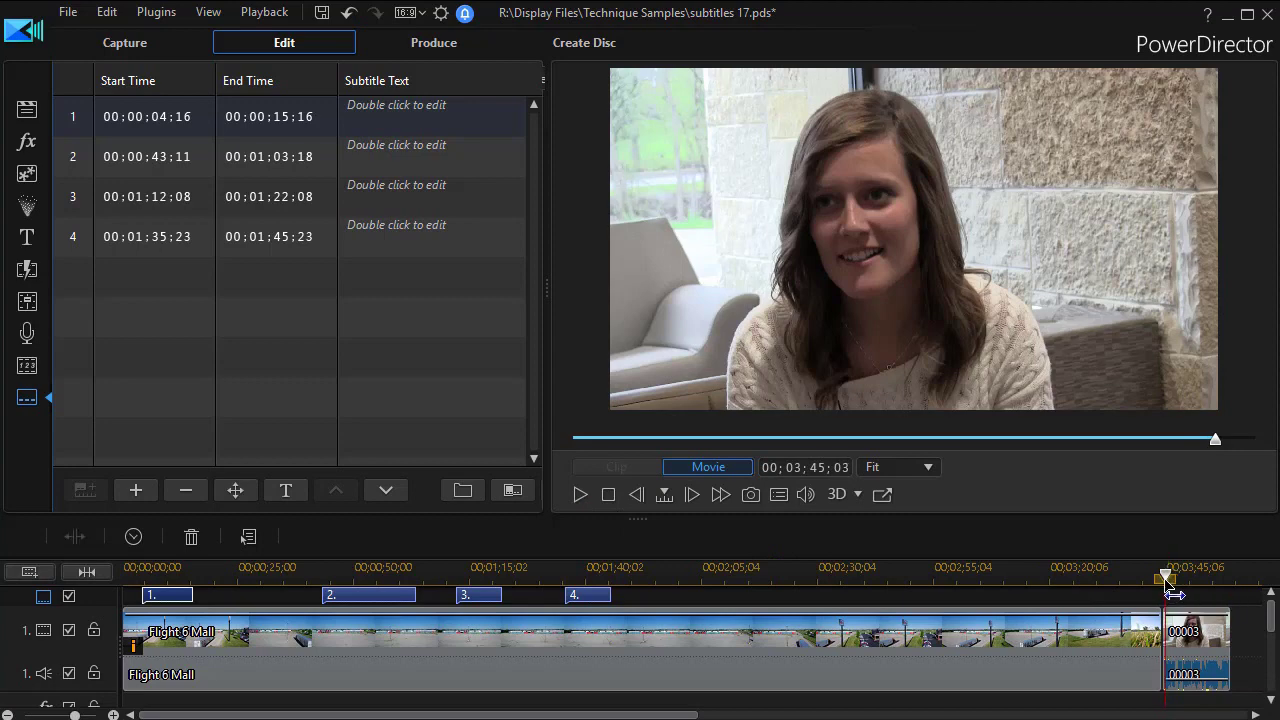
mouse_move(1168, 578)
mouse_down()
mouse_move(1171, 596)
mouse_move(1158, 590)
mouse_up()
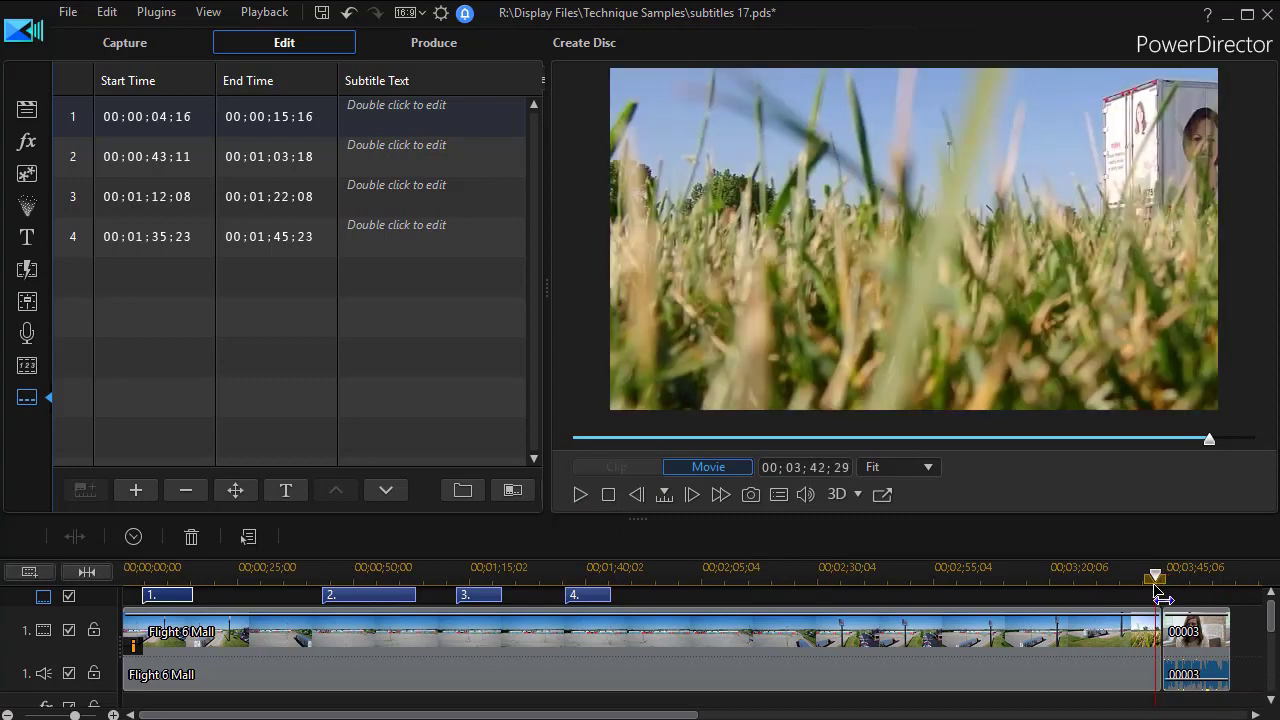
click(580, 494)
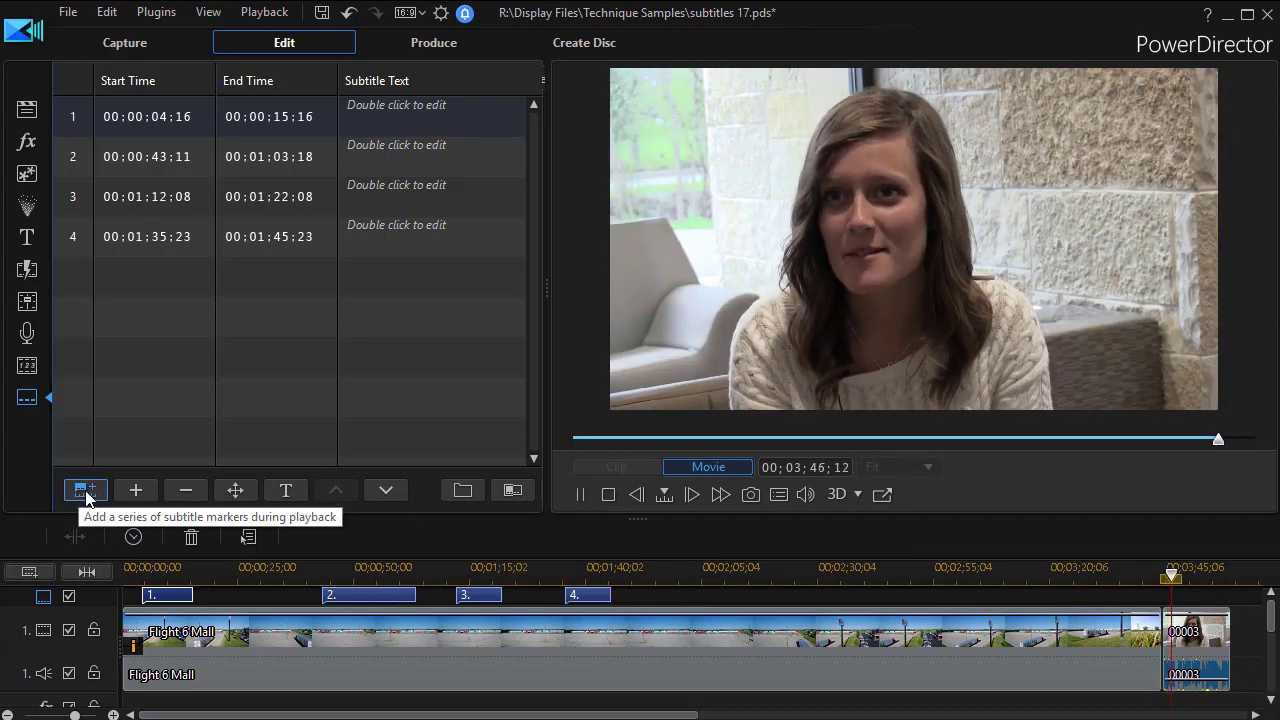
During playback, mark four subtitles (5–8) spanning 00:03:47:25 to 00:03:59:12 over the interview.
click(86, 494)
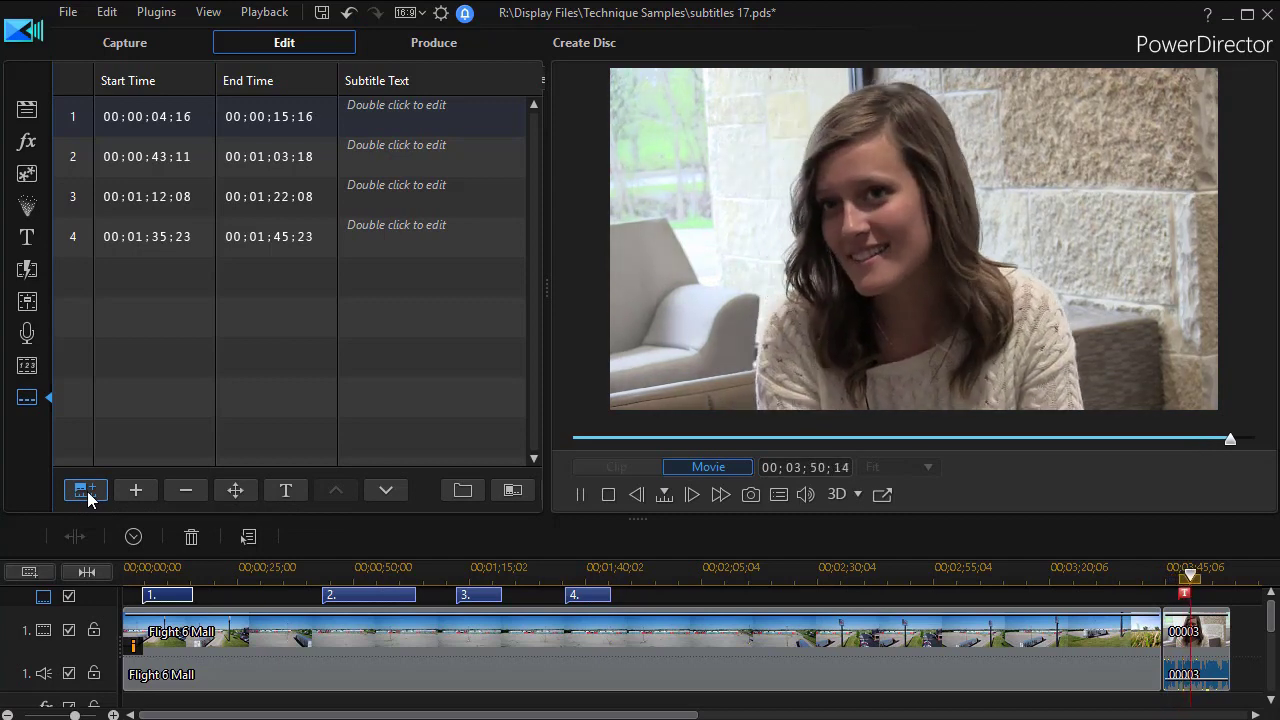
click(87, 495)
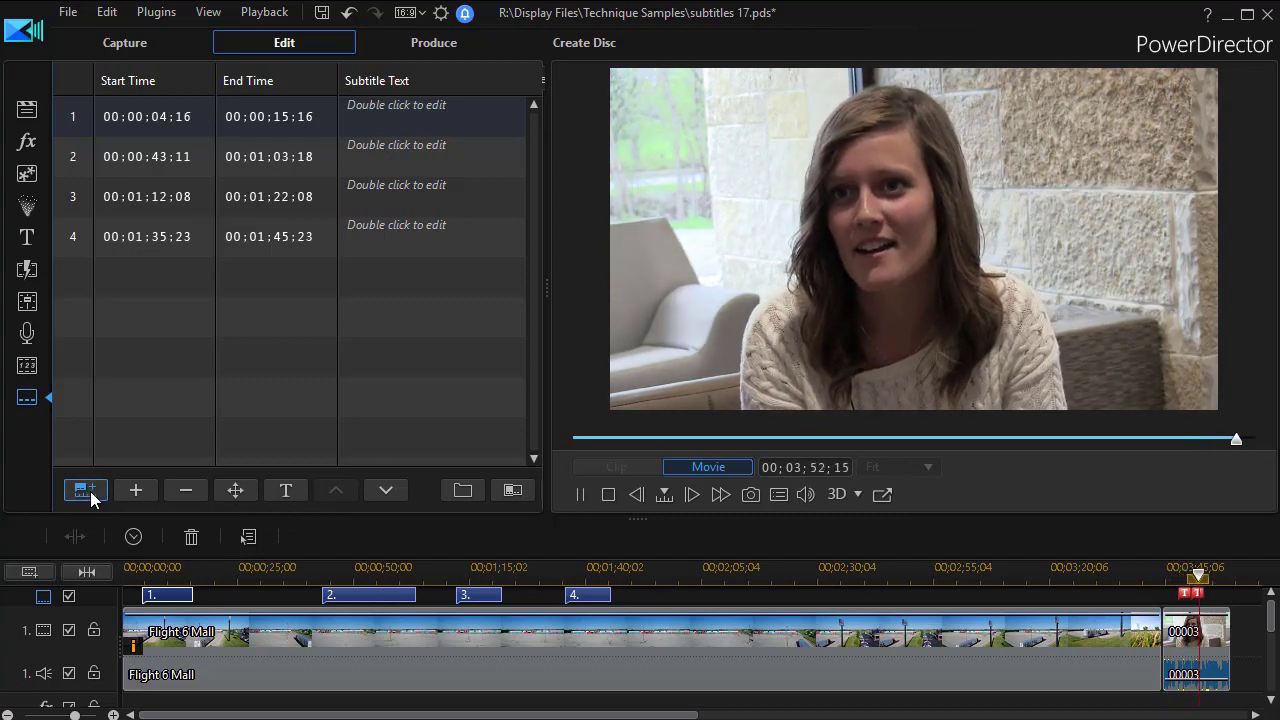
click(93, 491)
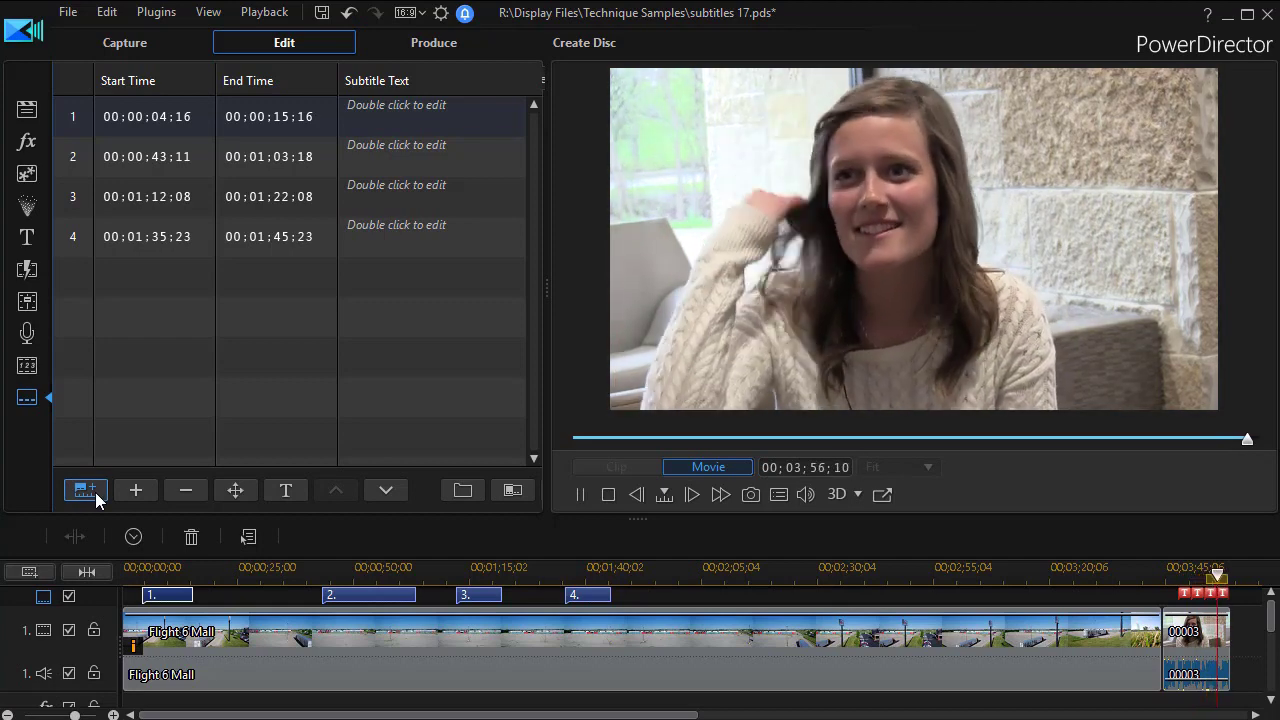
click(96, 491)
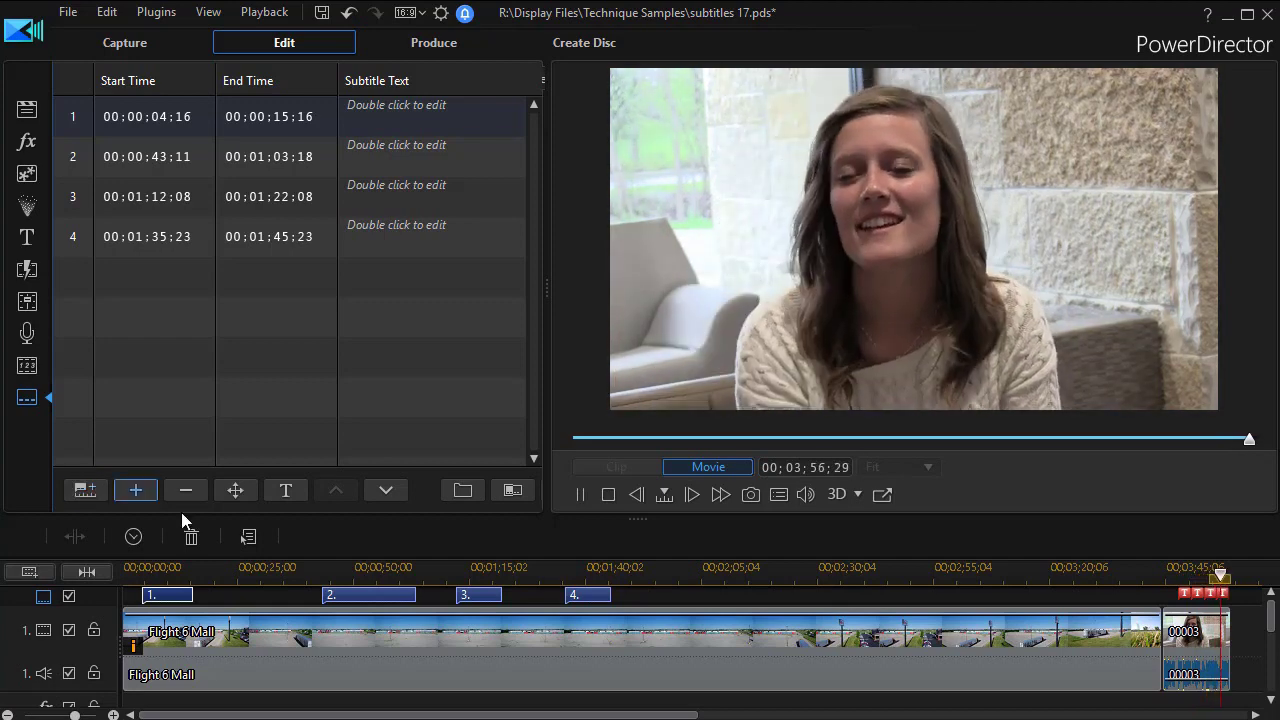
click(607, 495)
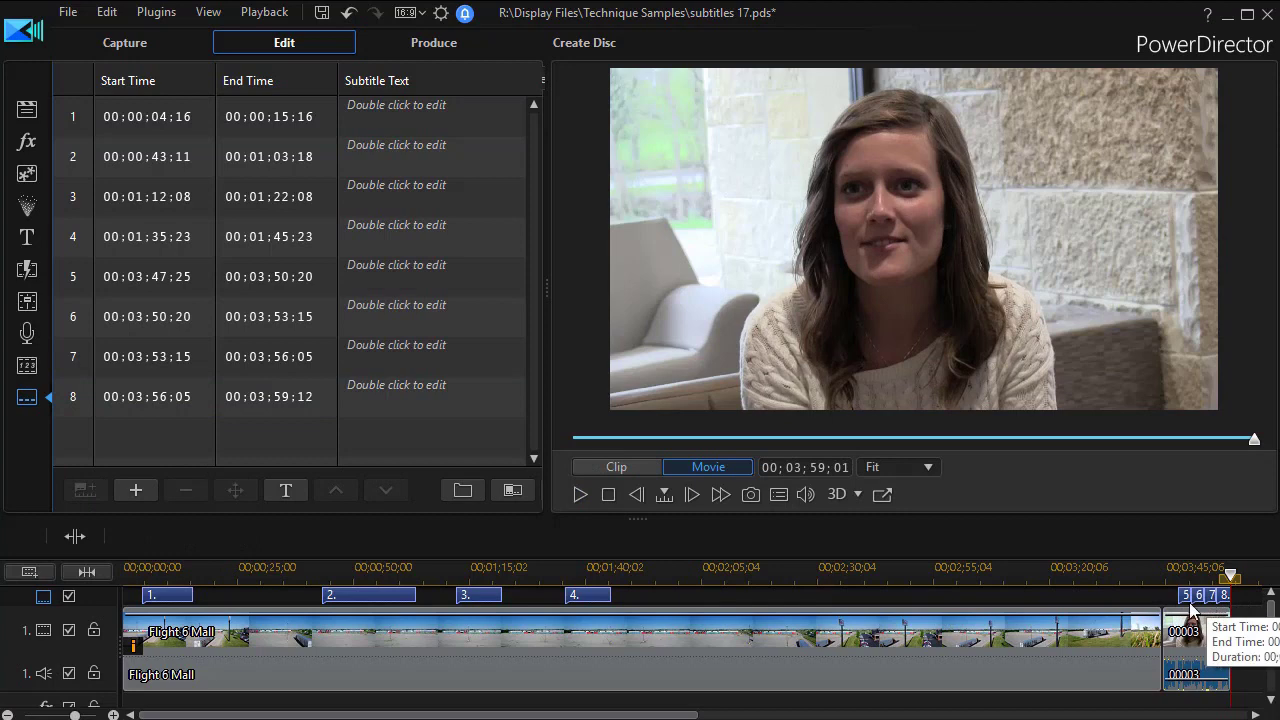
Drag subtitle 5 earlier to run 00:03:46:22–00:03:49:17, then set the playhead to about 03;16;25.
scroll(657, 597, up, 3)
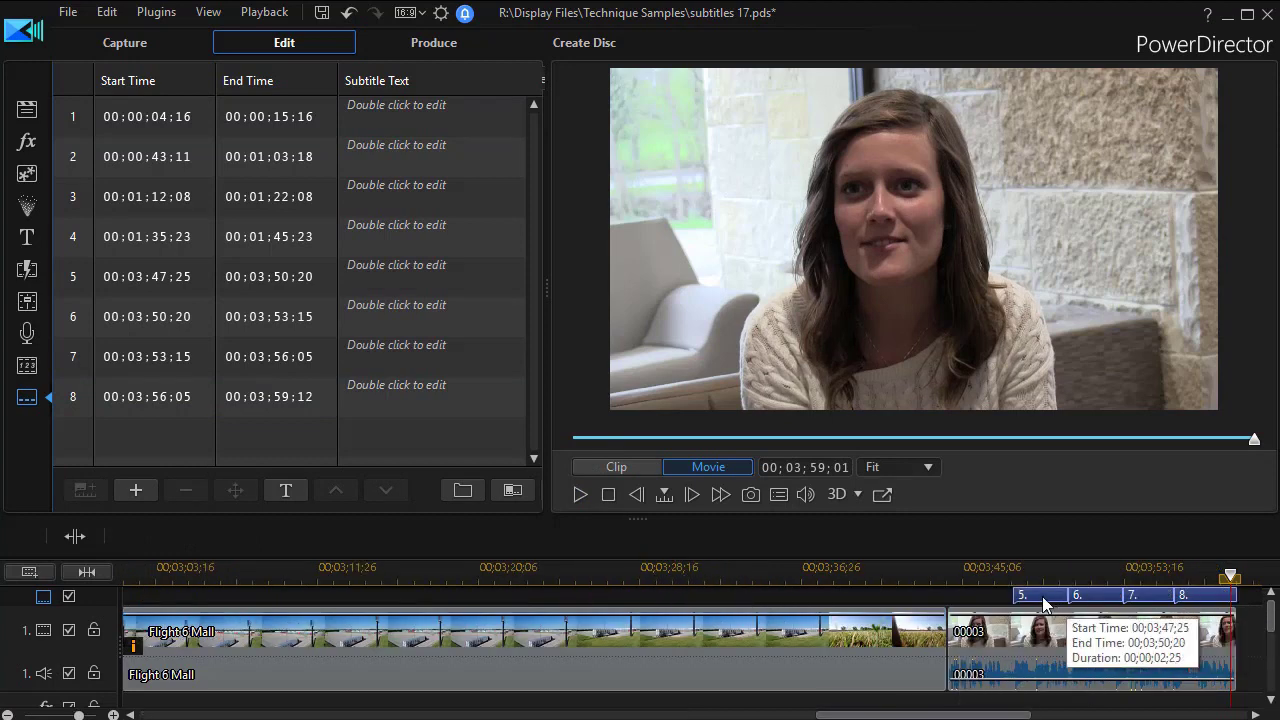
drag(1043, 604, 1096, 603)
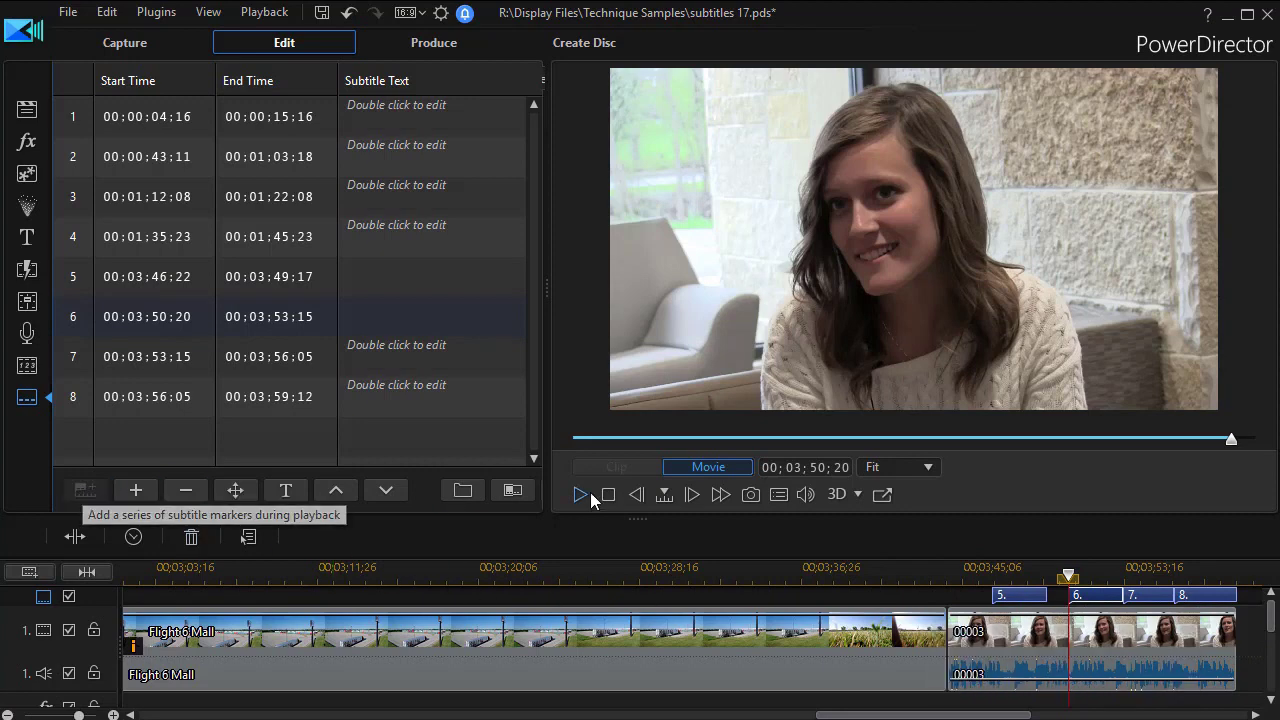
click(414, 570)
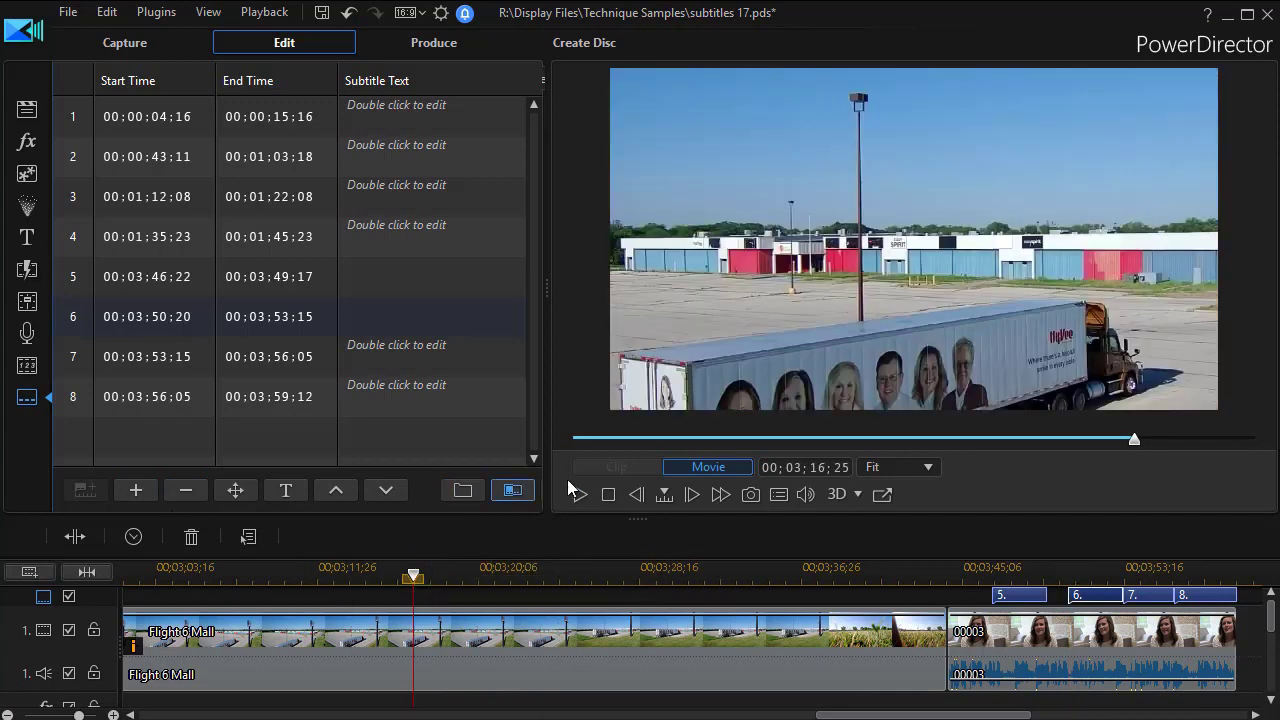
During playback of the truck footage, add three subtitle markers spanning 00:03:20:21 to 00:03:36:05.
click(581, 495)
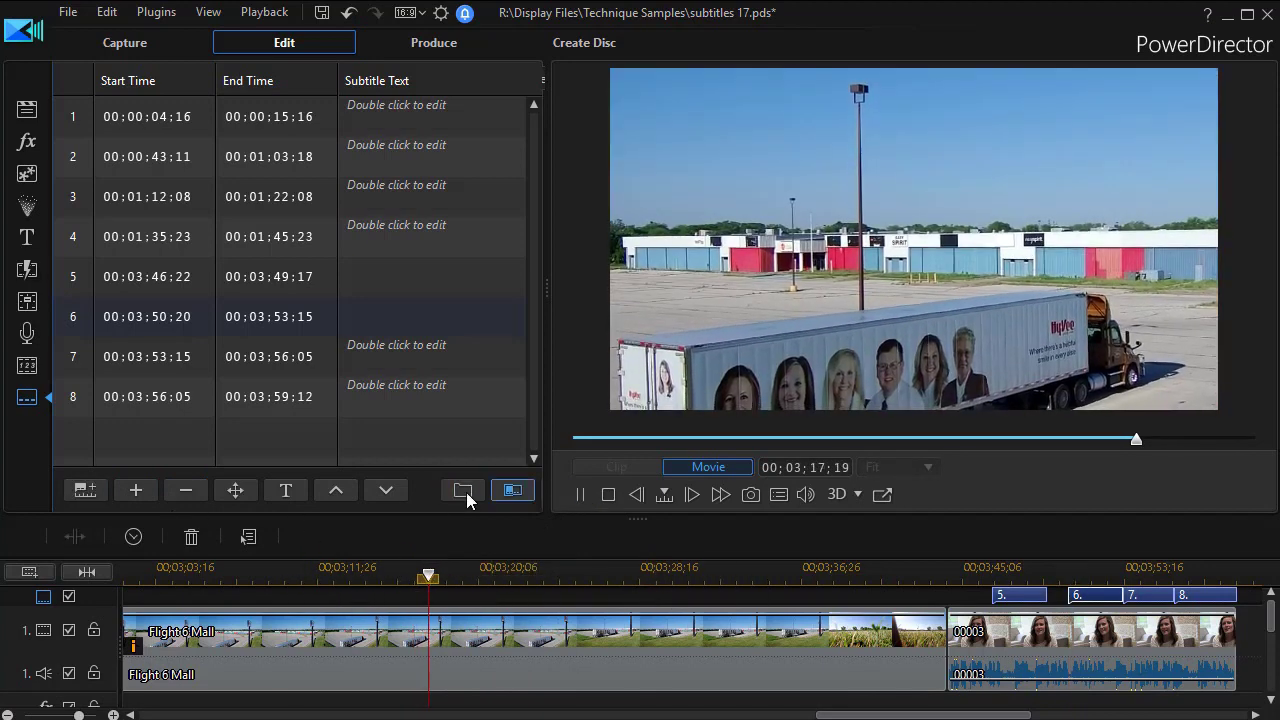
click(83, 490)
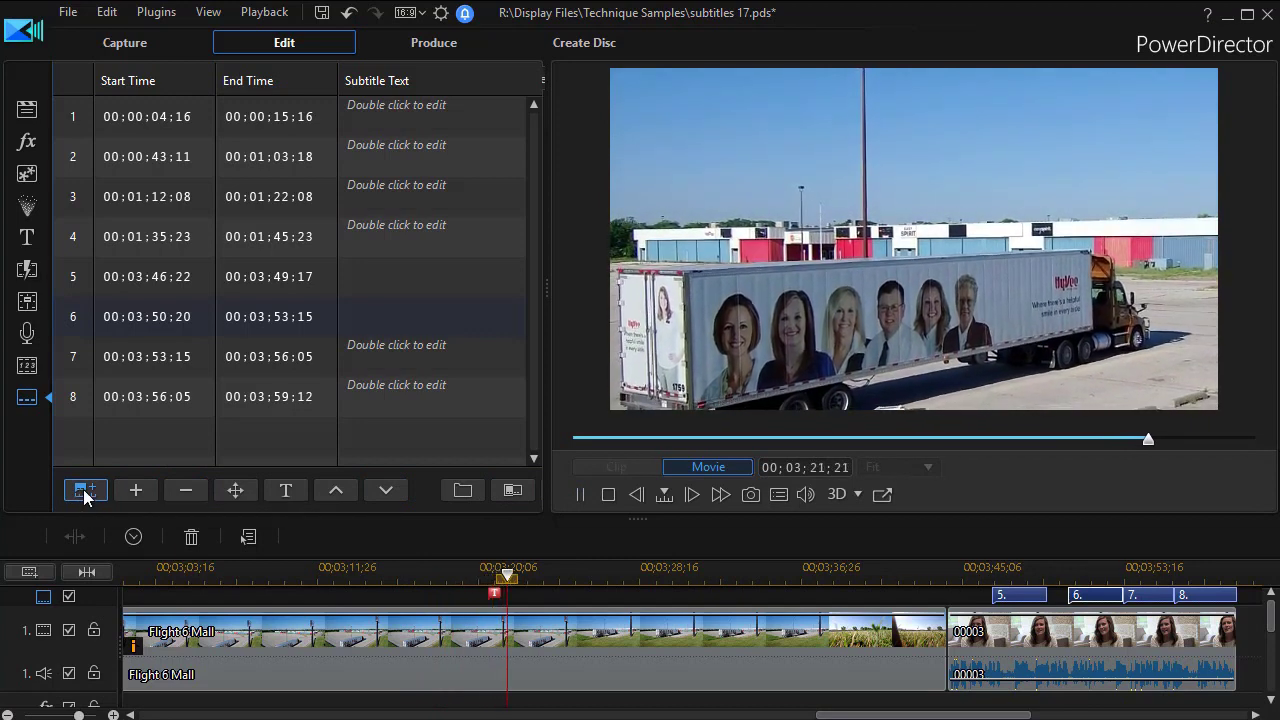
click(84, 490)
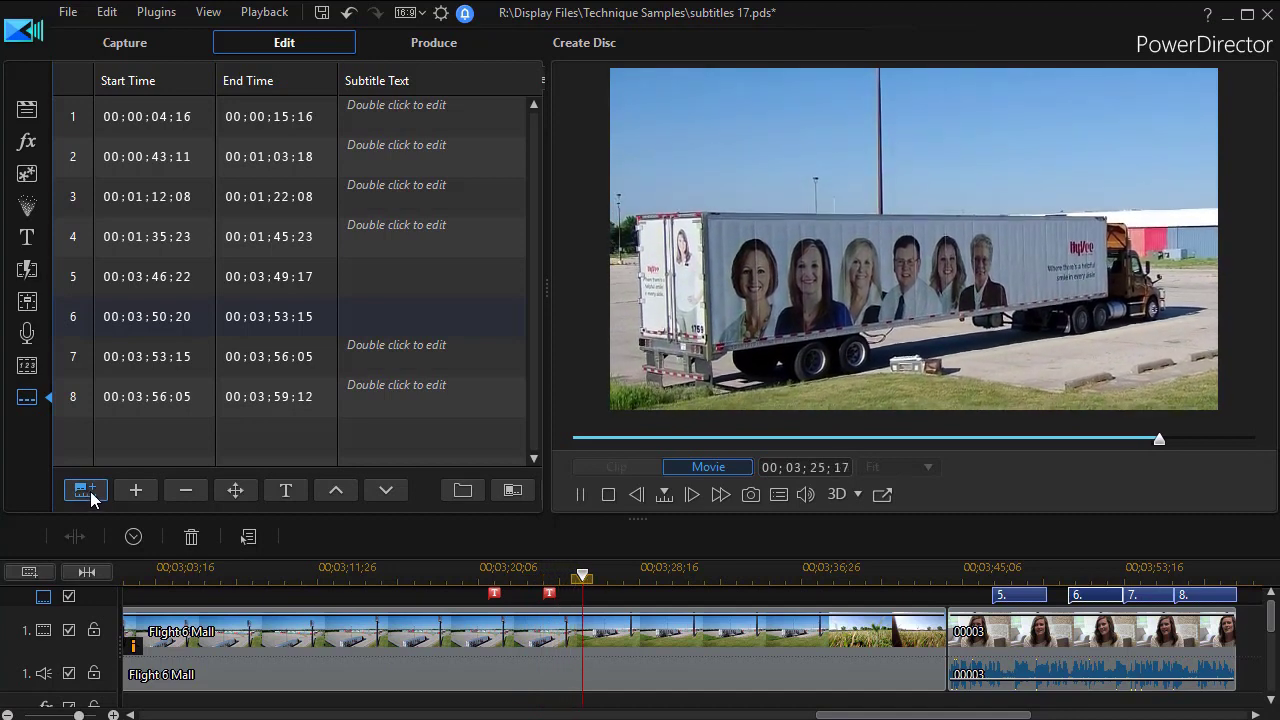
click(84, 490)
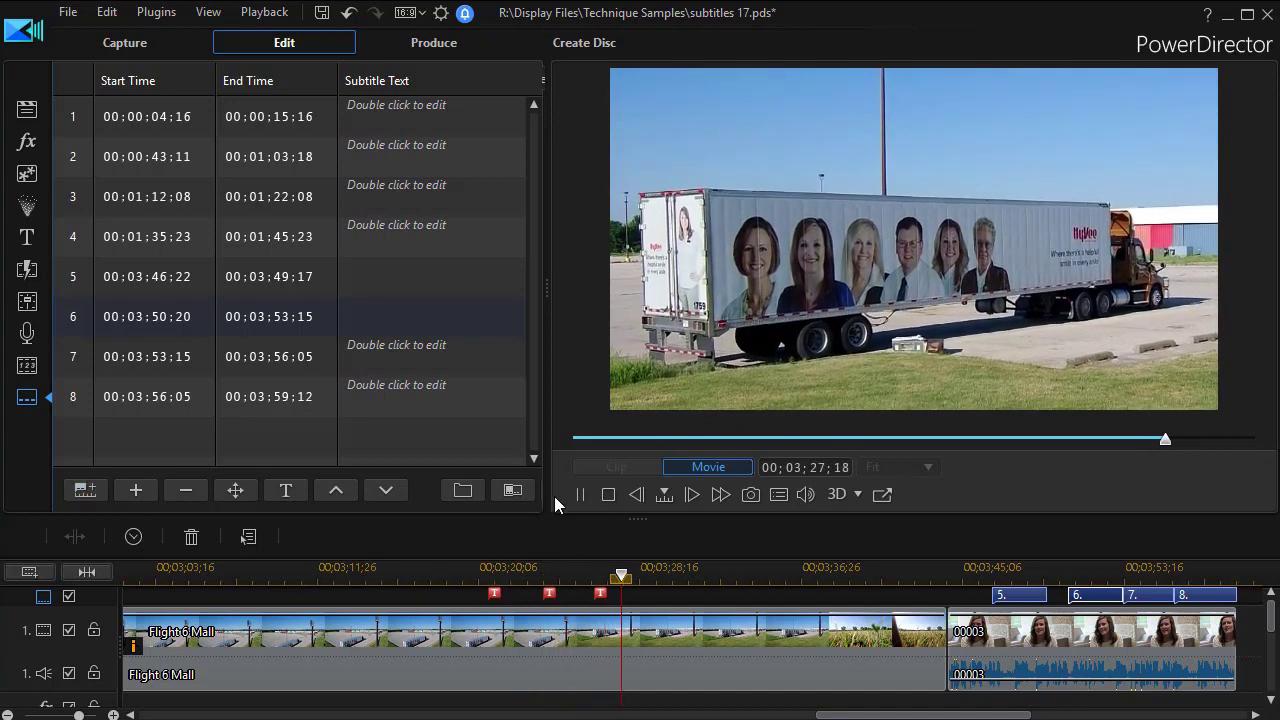
click(579, 495)
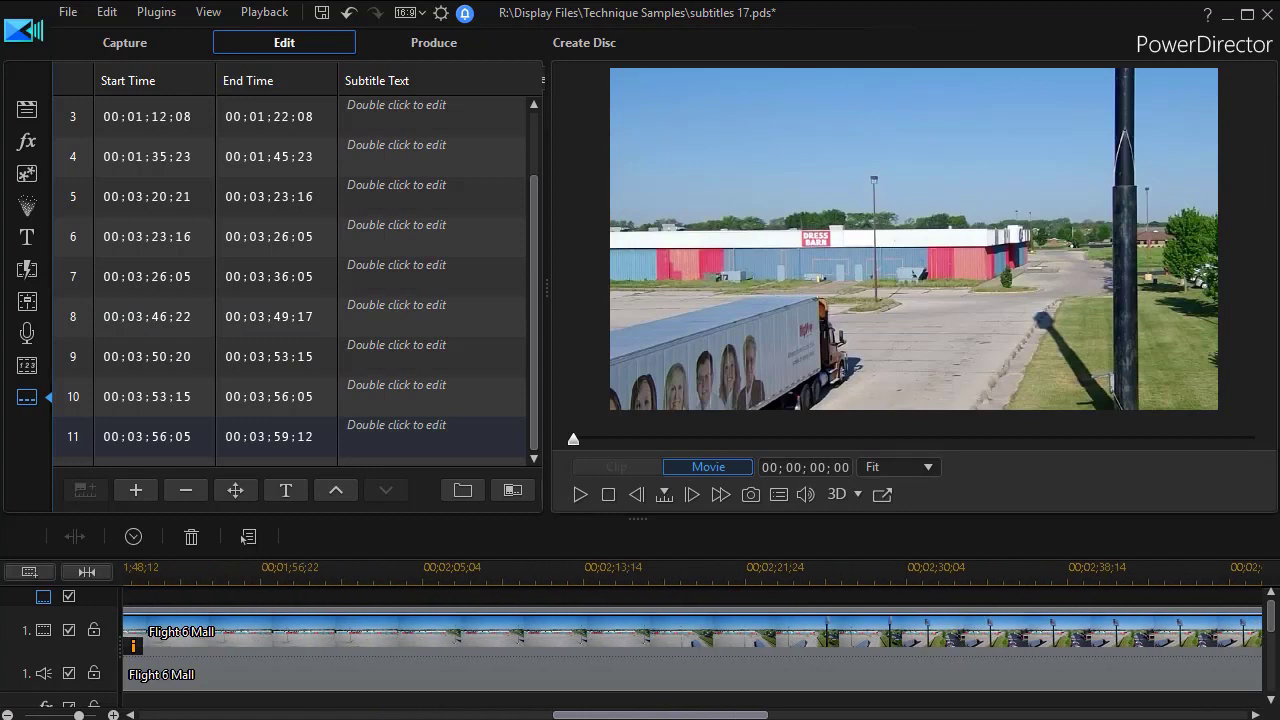
Fit the entire movie to the timeline, showing the subtitles across the Flight 6 Mall and 00003 clips.
scroll(440, 600, up, 5)
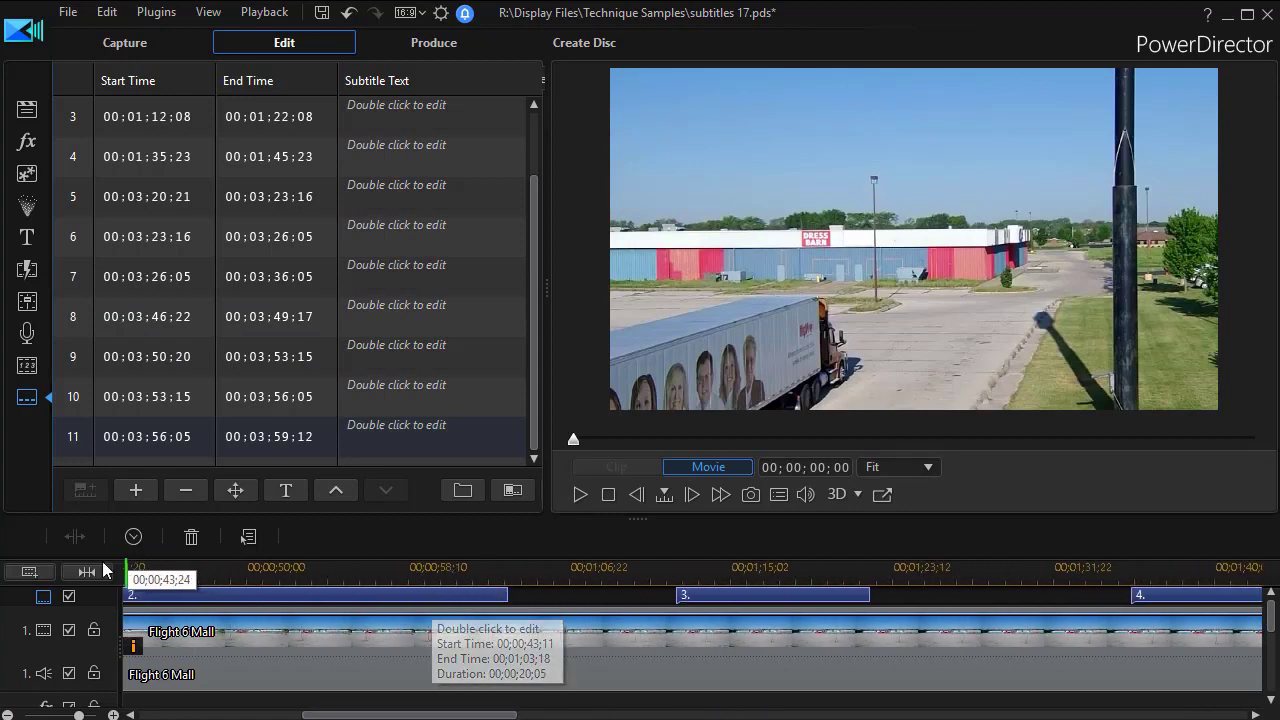
click(88, 572)
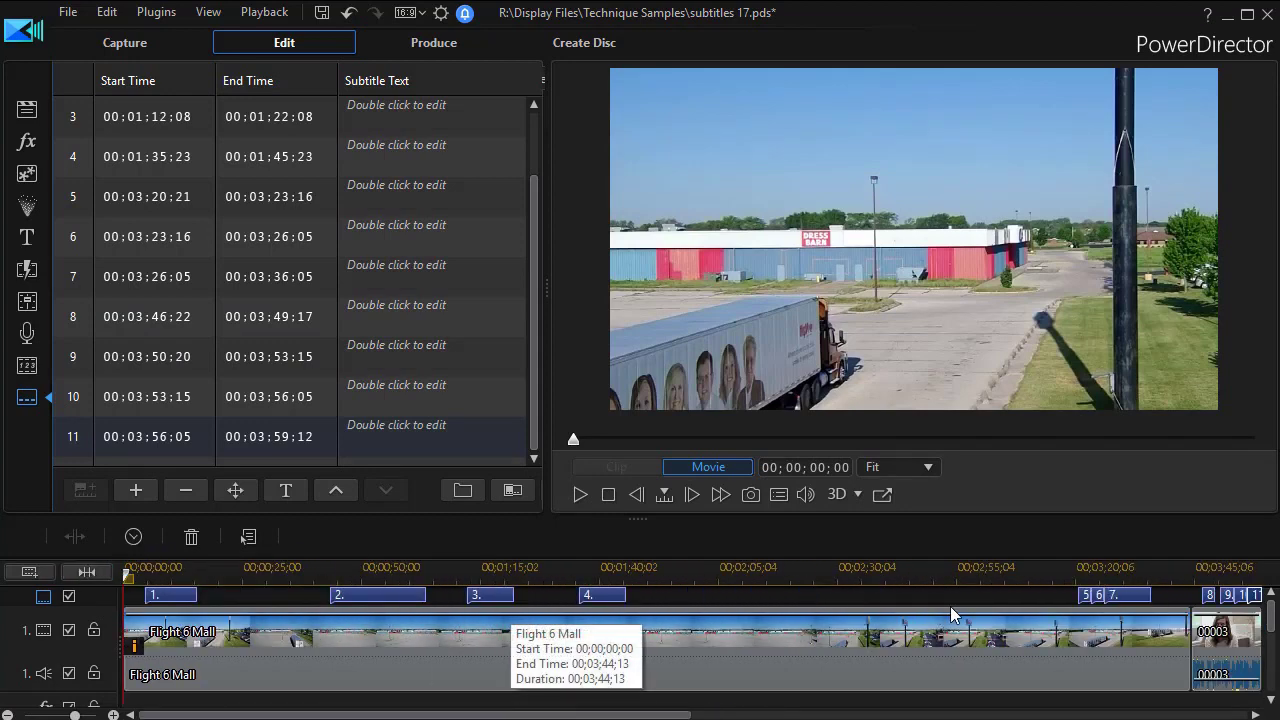